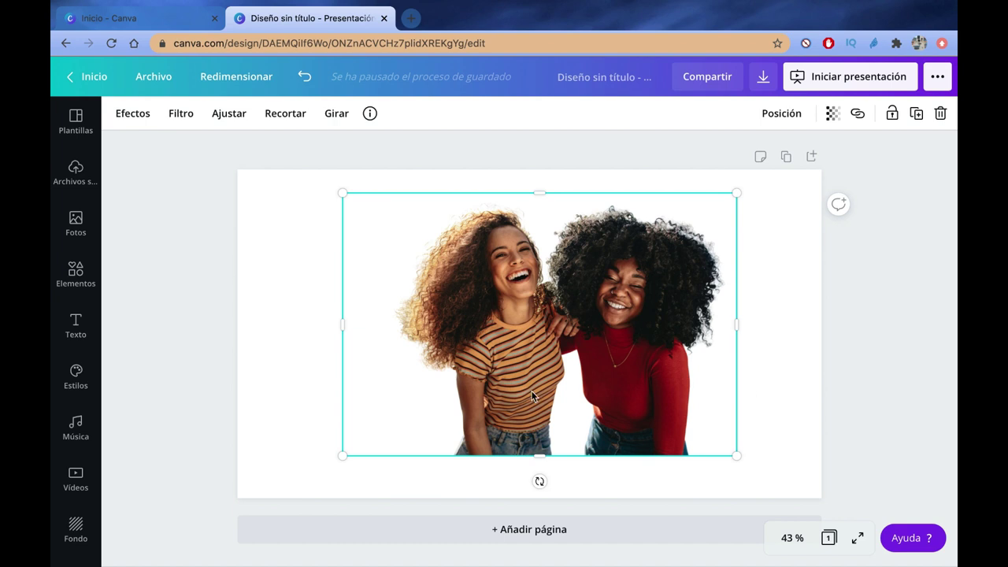
Enlarge the cut-out photo of the two women down to the page's lower edge and deselect it
drag(341, 456, 273, 491)
click(888, 332)
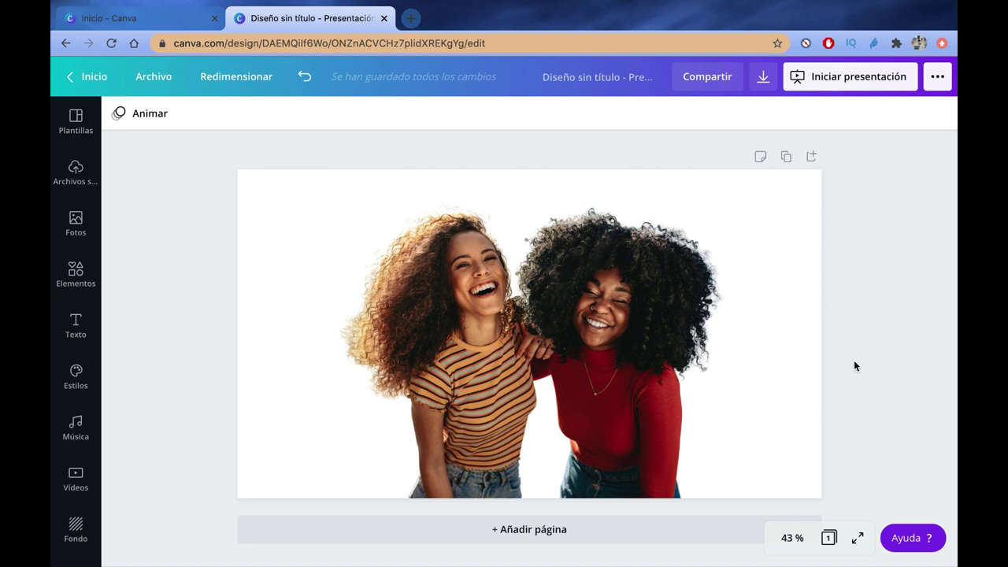
Open the remove.bg website in a new browser window
key(super+n)
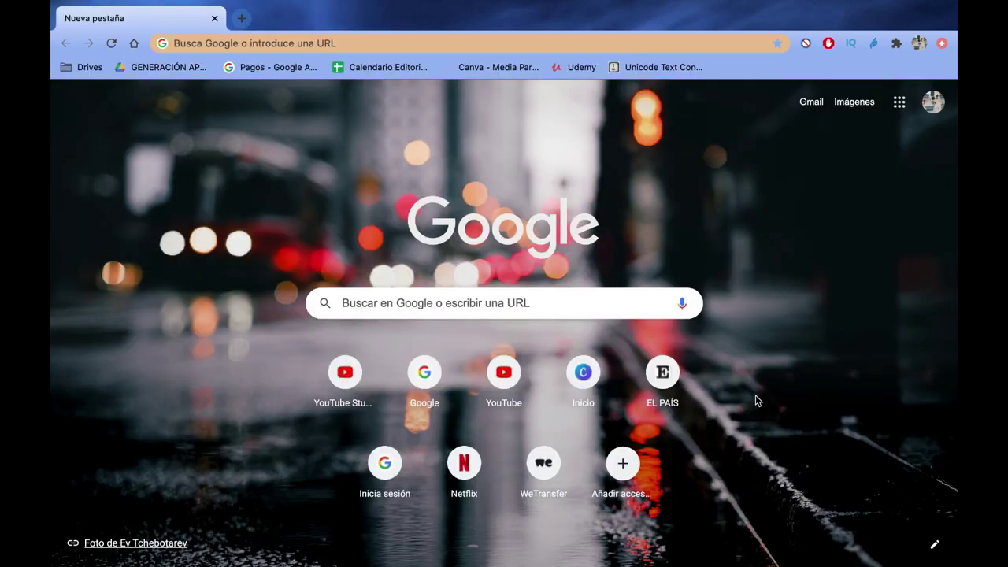
click(377, 43)
text(remove.bg)
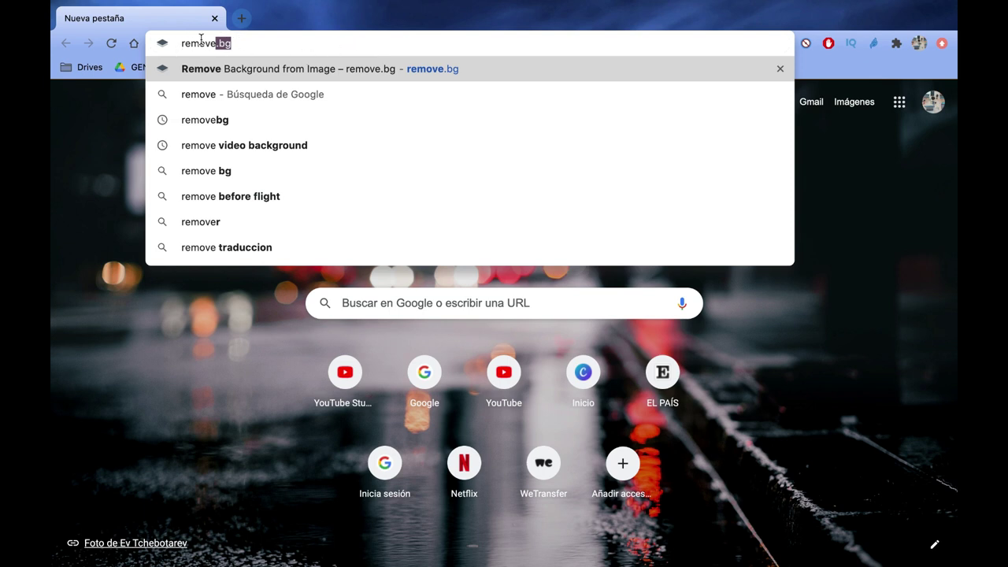
key(Return)
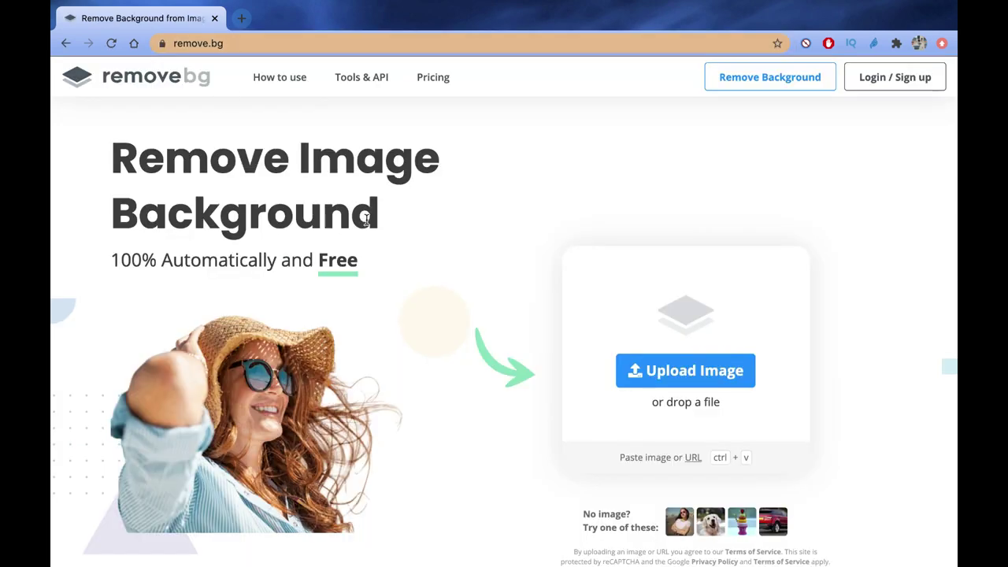
Look through the remove.bg homepage down to its footer, open the Pricing page and review the free, subscription and pay-as-you-go plans
scroll(366, 218, down, 15)
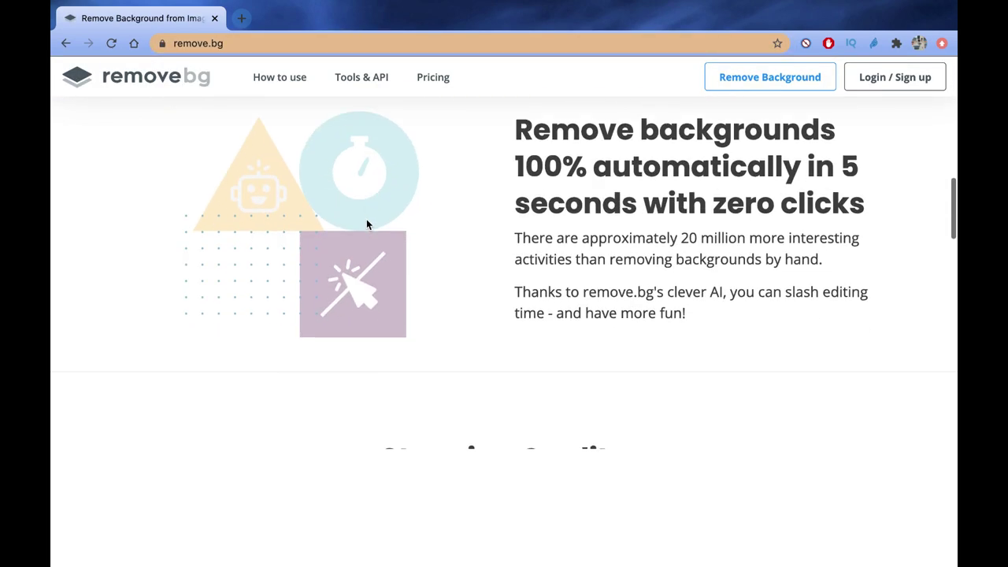
scroll(367, 221, down, 15)
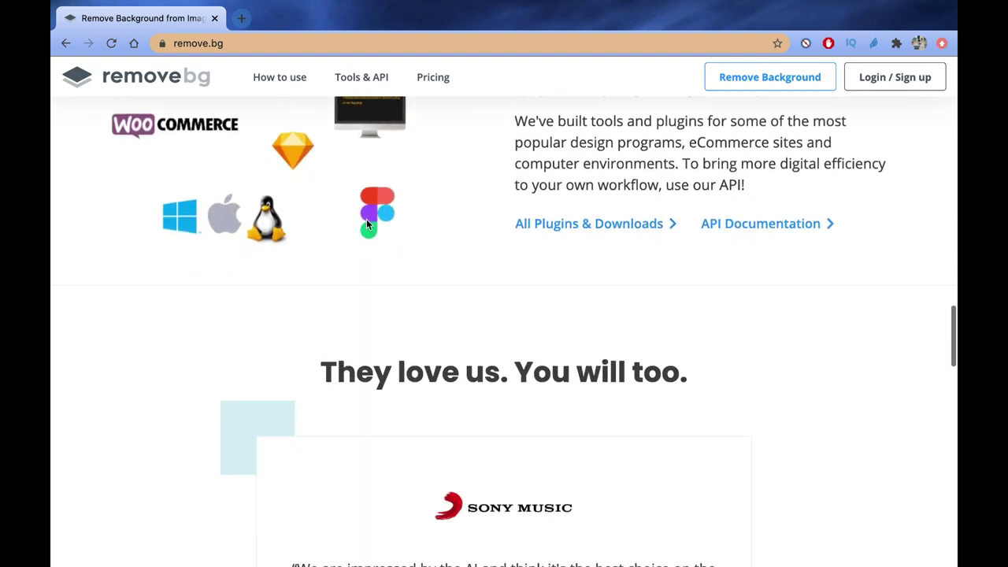
scroll(366, 224, down, 12)
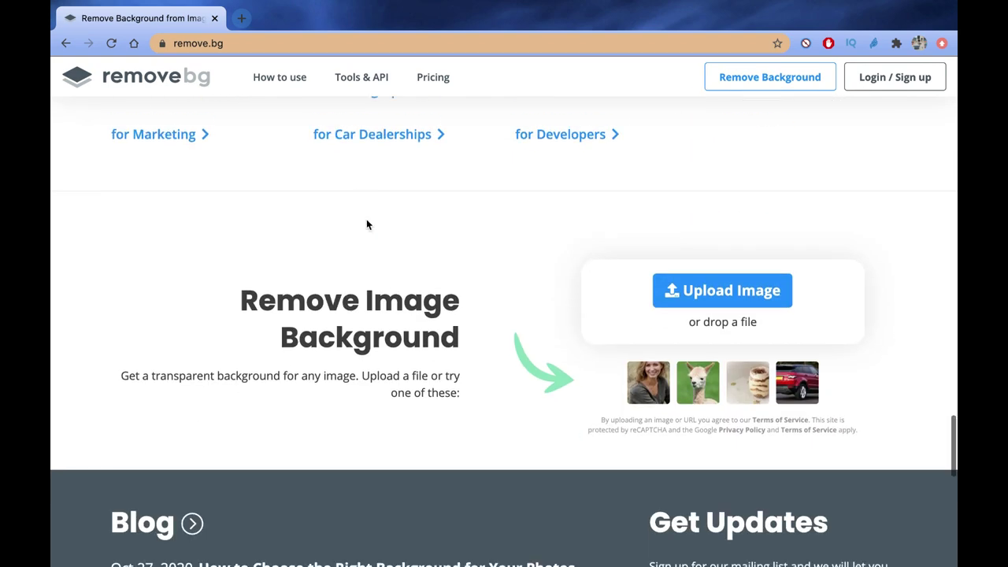
scroll(367, 225, down, 10)
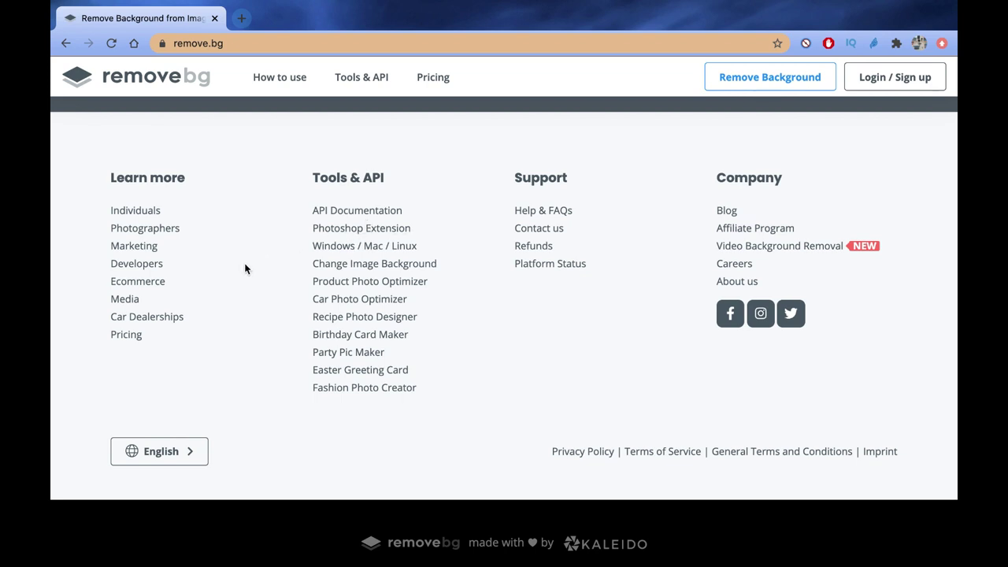
click(124, 335)
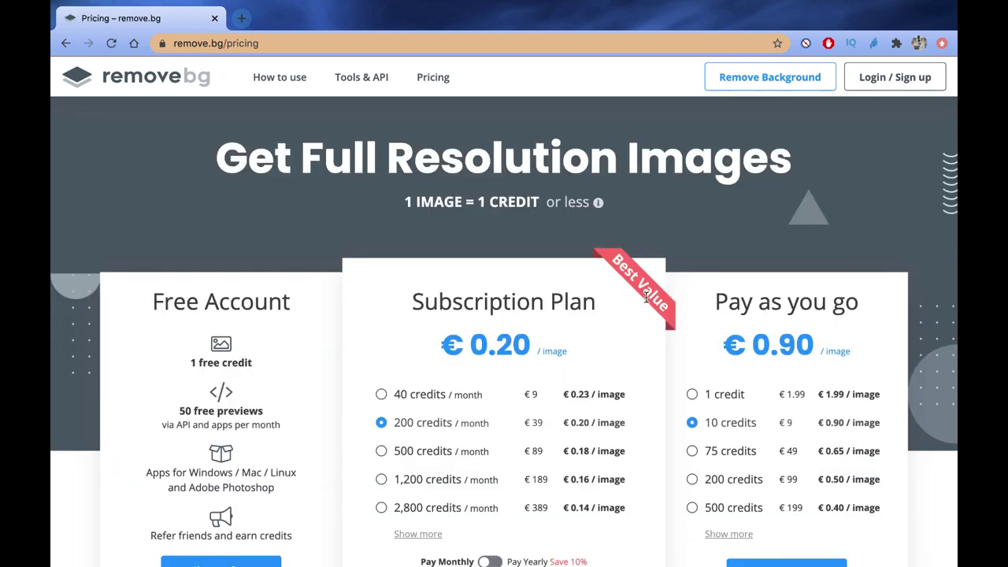
scroll(620, 323, down, 2)
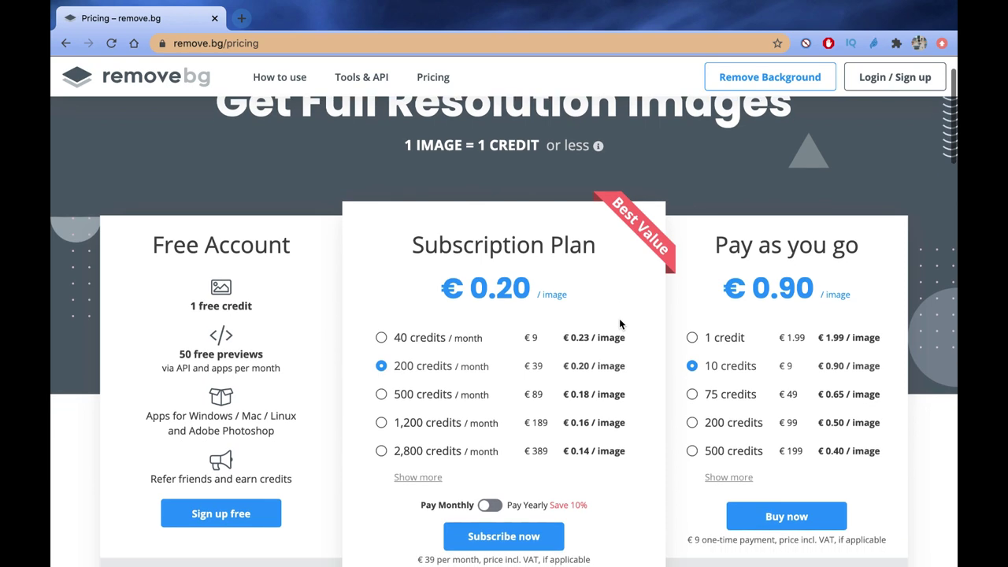
scroll(280, 236, down, 1)
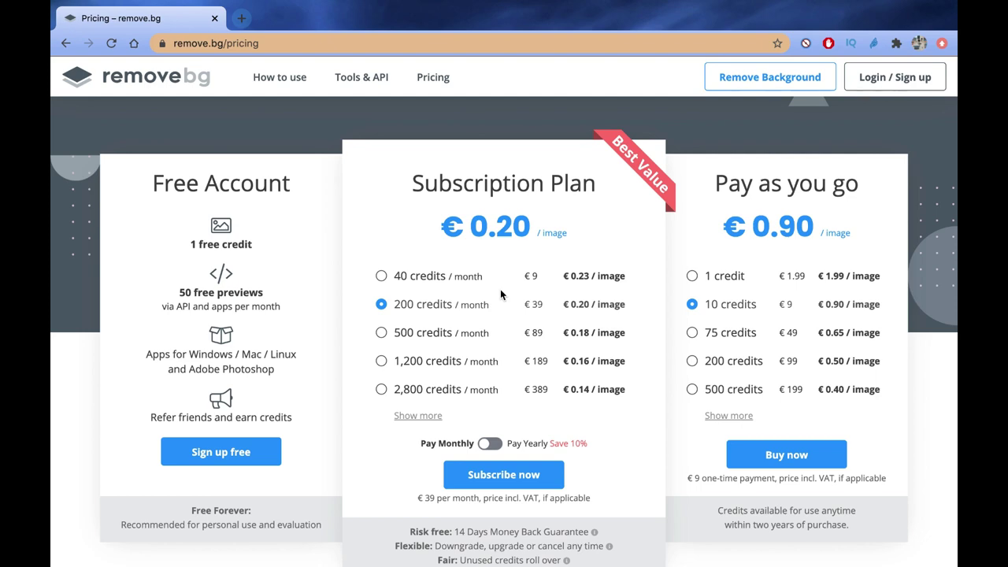
scroll(500, 289, down, 3)
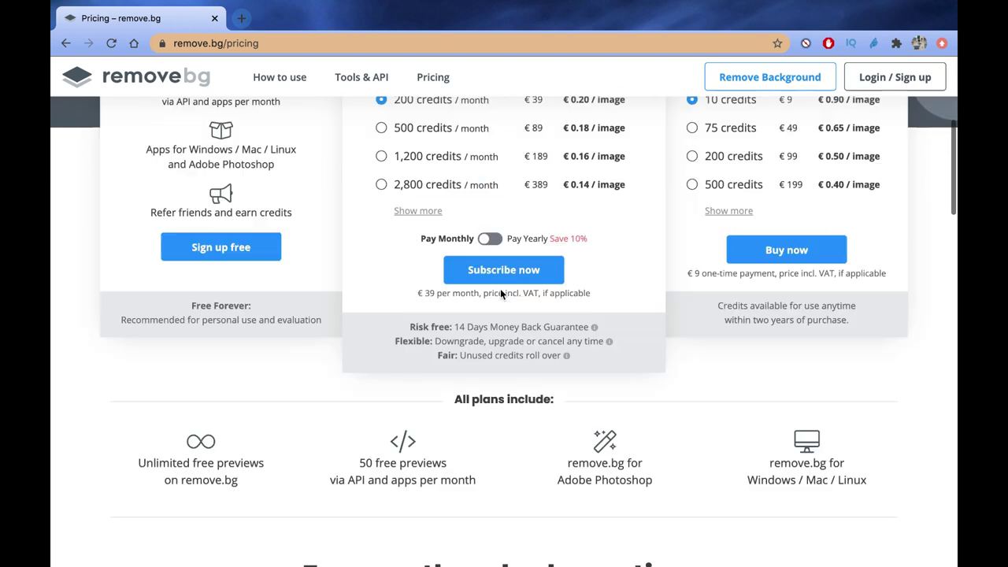
scroll(500, 293, up, 5)
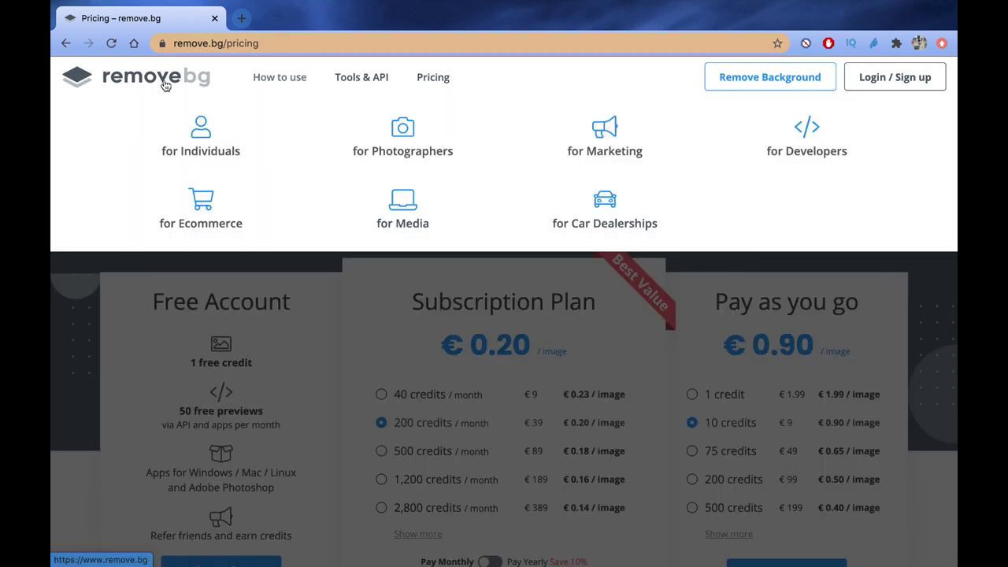
Return to the remove.bg homepage and upload the portrait photo IMG_9744 from the computer for background removal
click(165, 84)
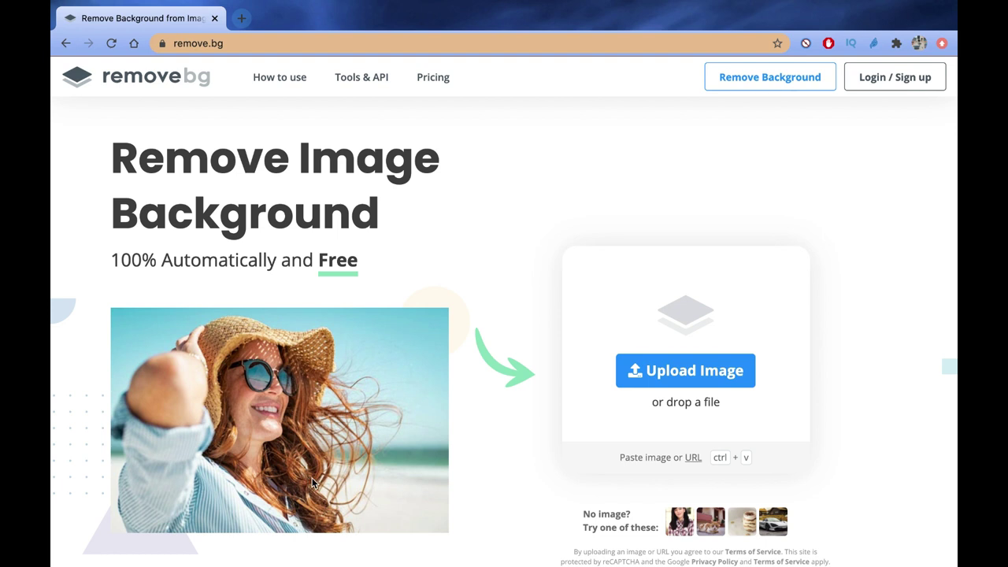
click(706, 379)
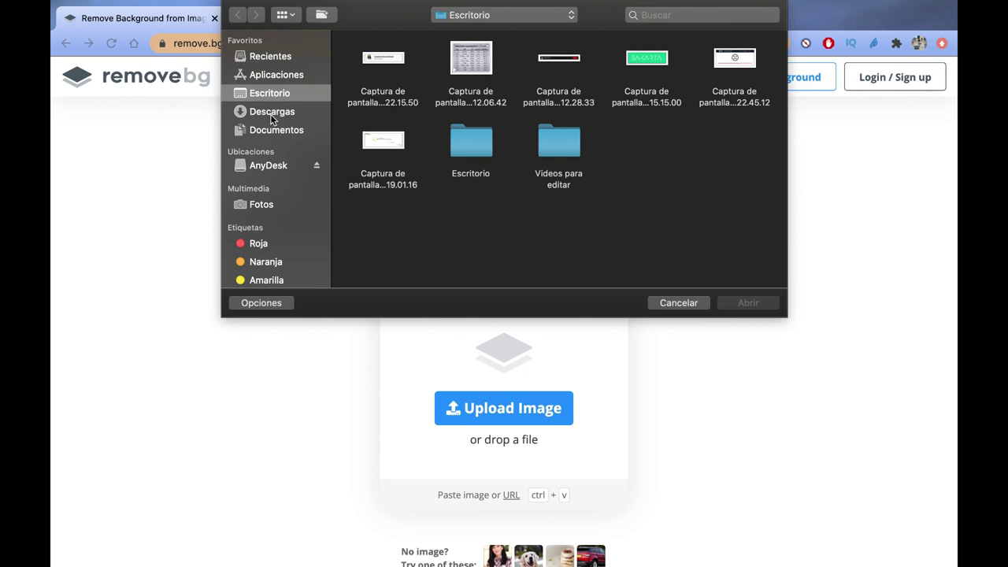
double_click(470, 63)
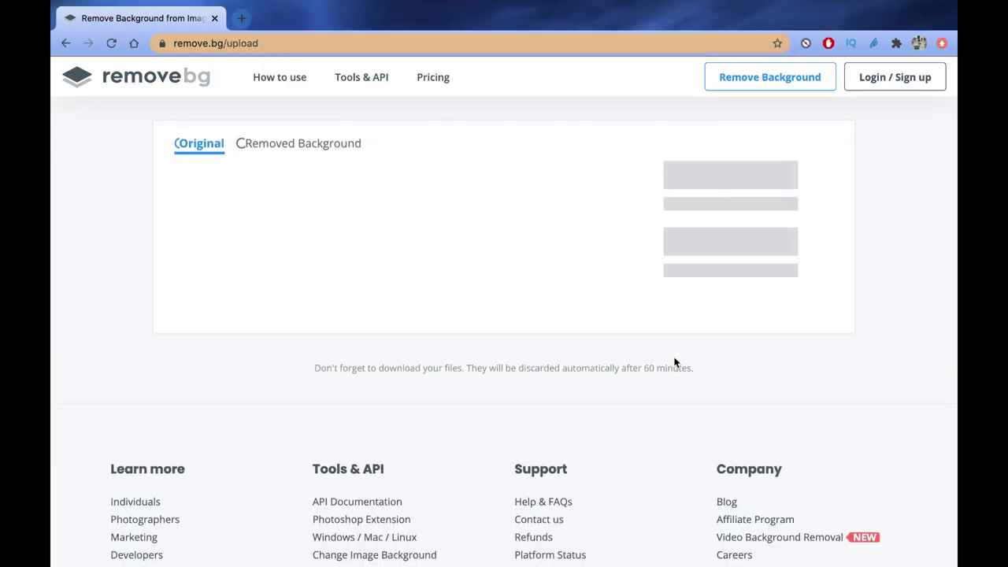
Examine the uploaded portrait and its background-free version, checking the cut-out edges and the download options
scroll(497, 324, down, 5)
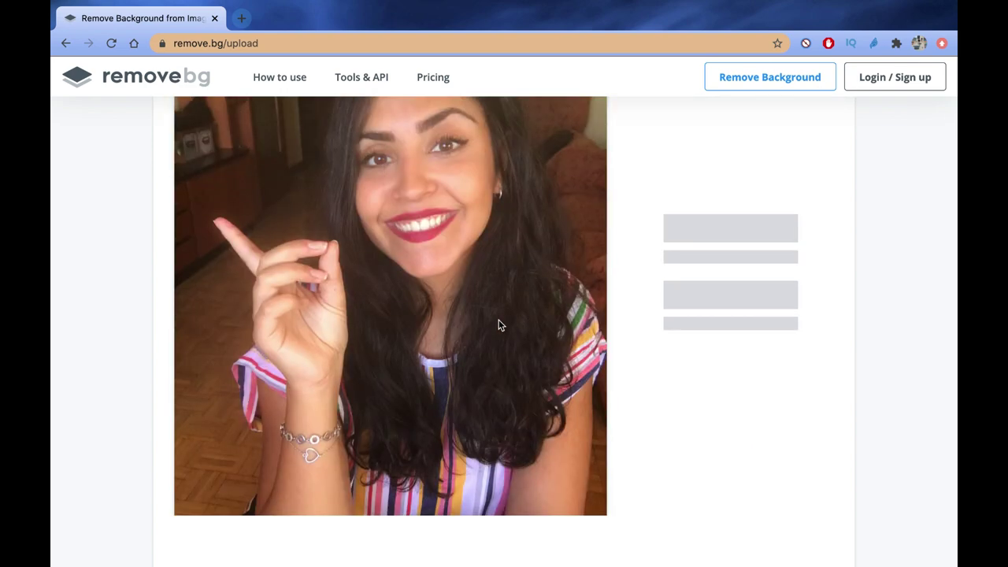
scroll(499, 326, up, 5)
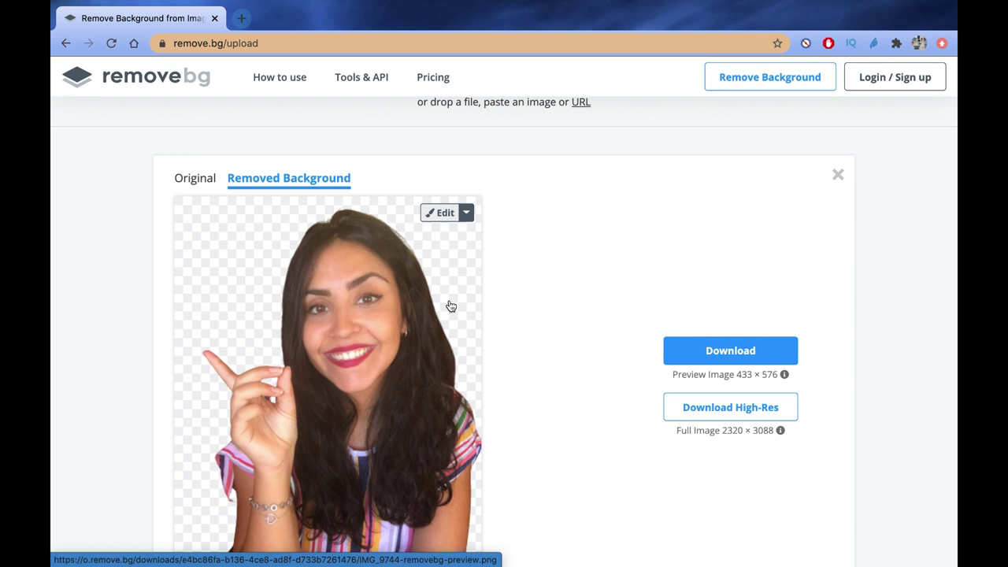
scroll(451, 306, down, 3)
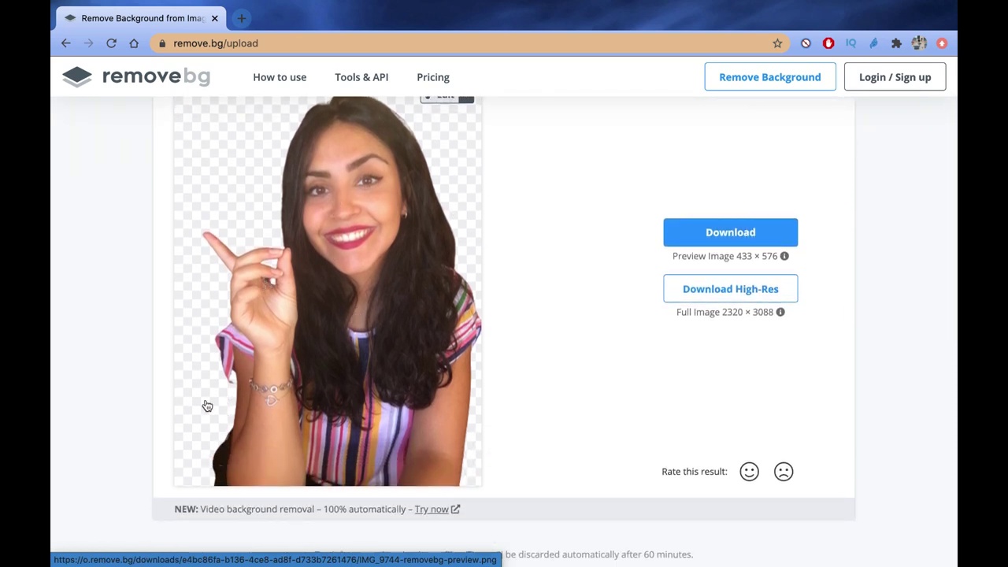
scroll(231, 189, up, 2)
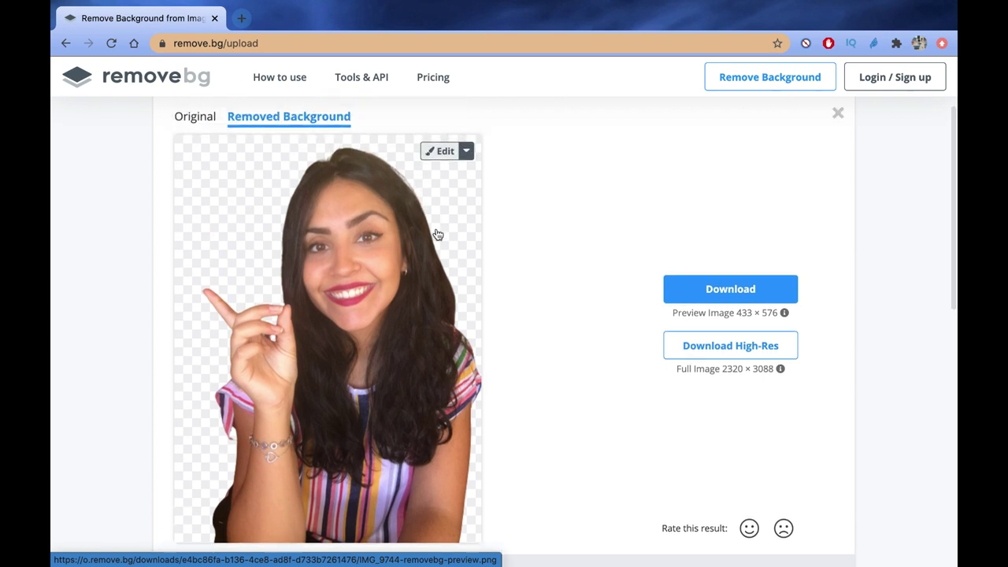
scroll(465, 358, down, 2)
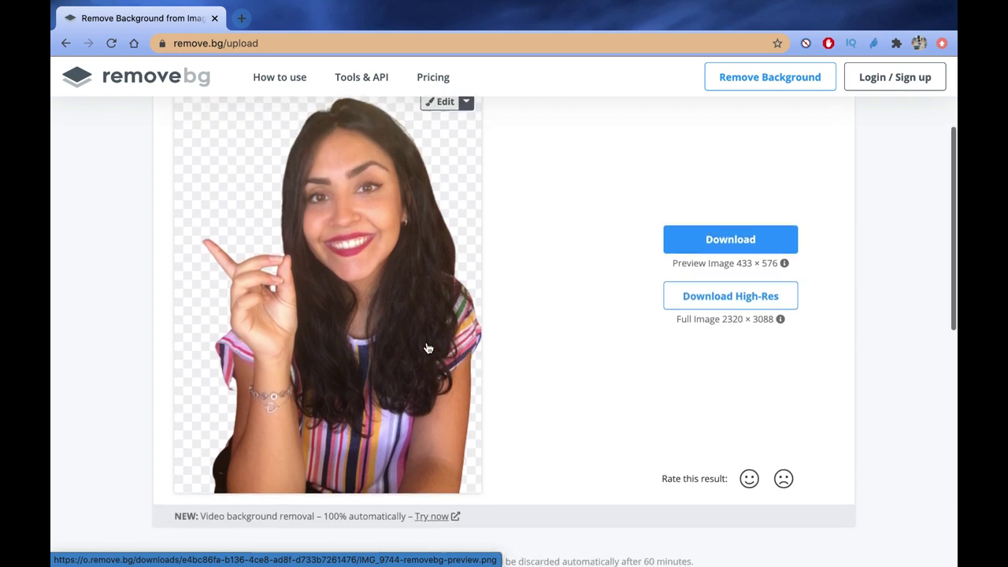
scroll(428, 348, up, 2)
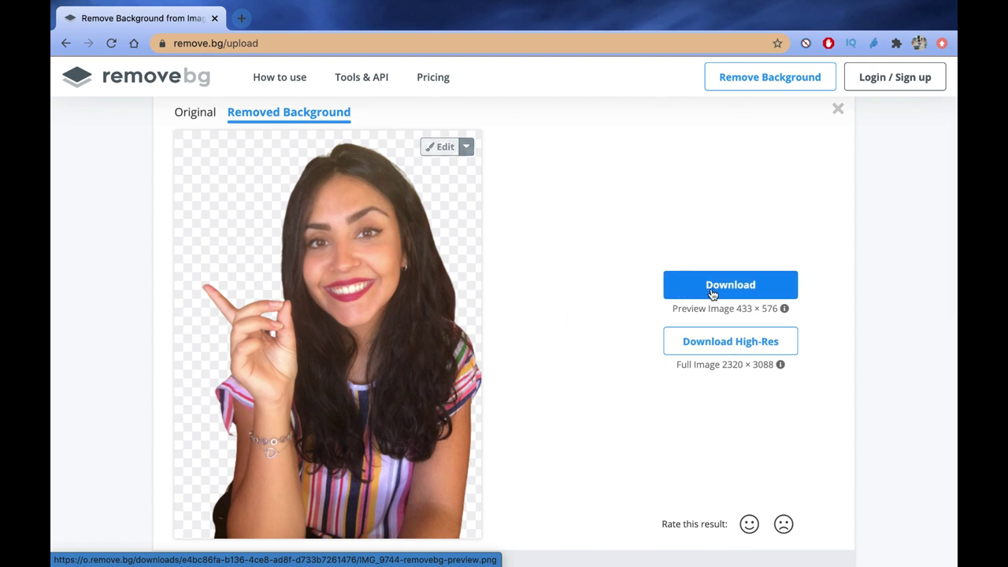
scroll(346, 304, down, 2)
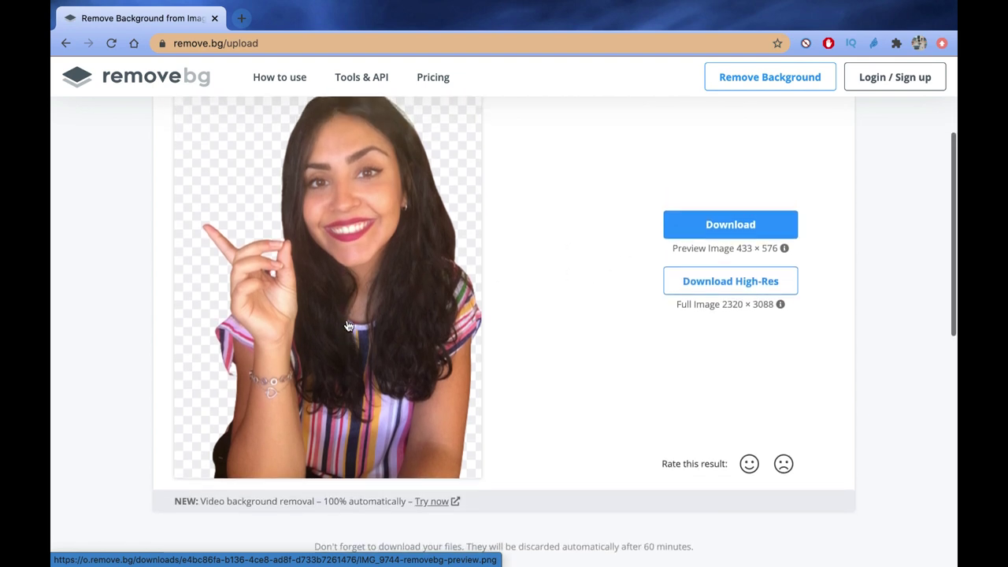
scroll(349, 326, up, 2)
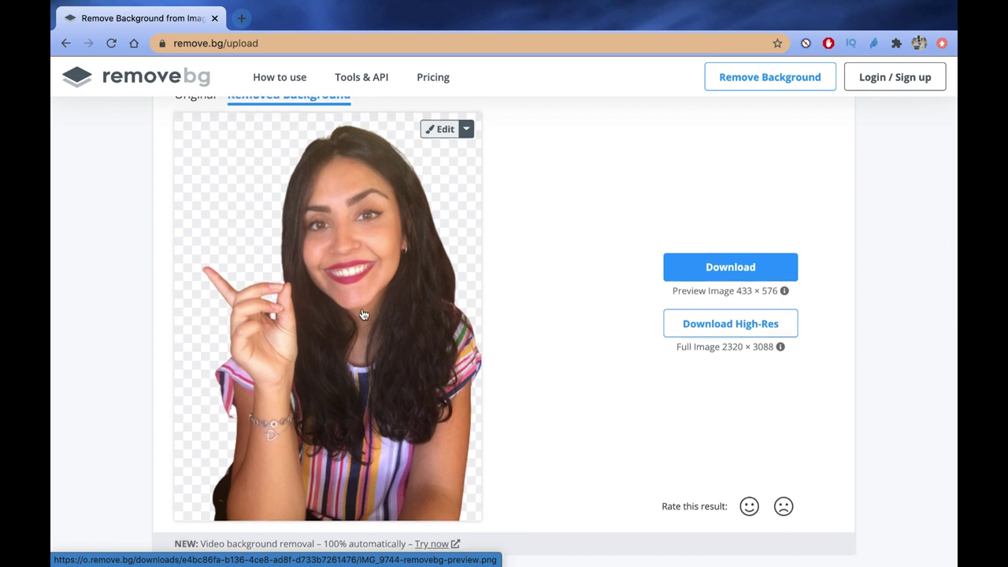
scroll(363, 315, up, 1)
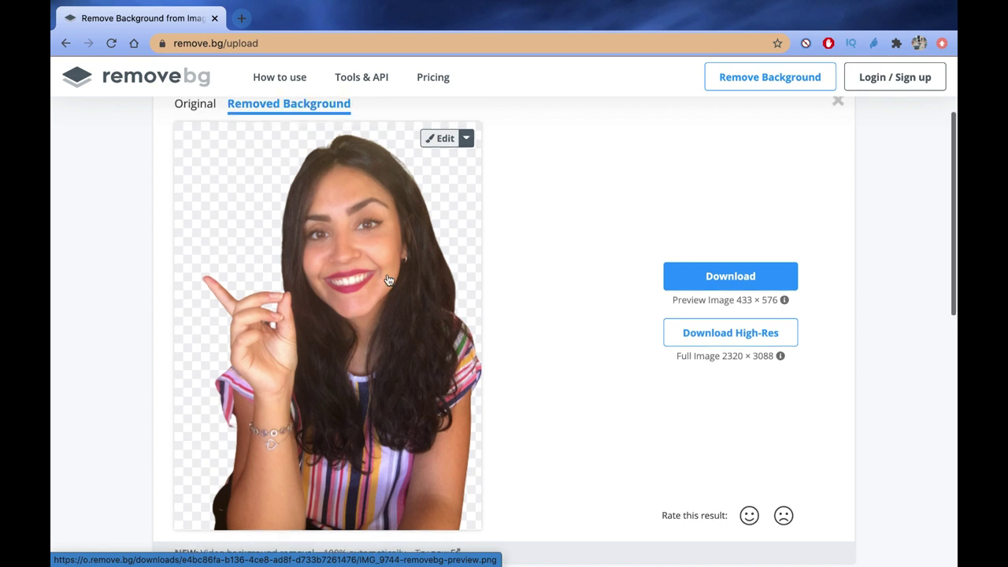
Open the cut-out portrait for editing and try several blur levels on its original background
click(443, 139)
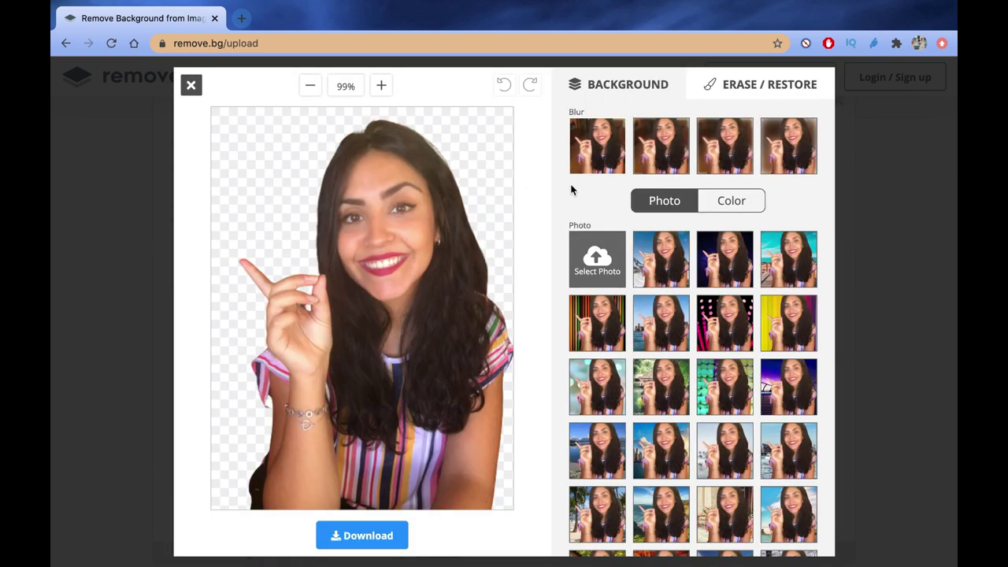
click(600, 154)
click(652, 155)
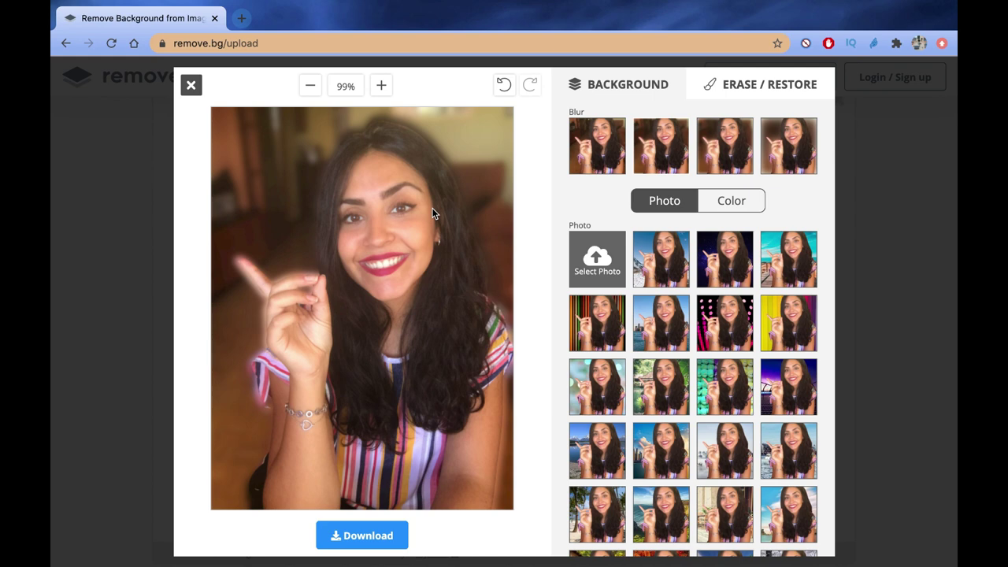
click(725, 175)
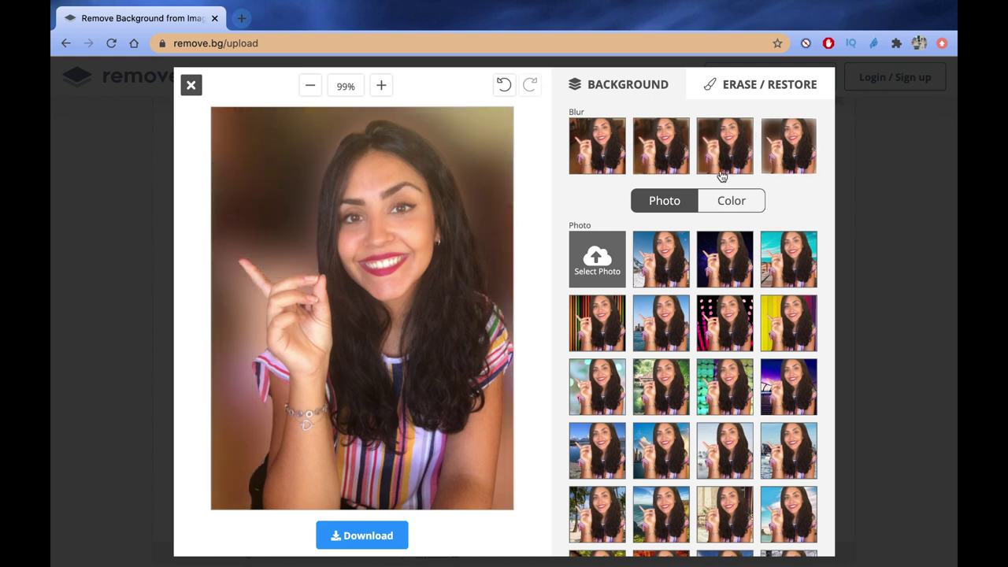
click(720, 145)
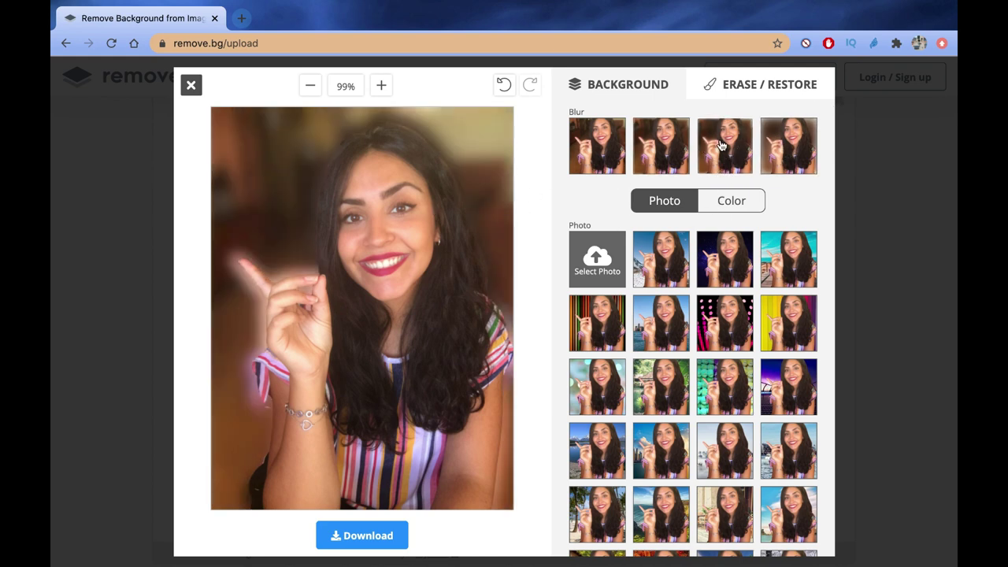
Try the striped, snowy landscape and mountain lake photos behind the portrait, settle on the palm beach photo, and browse the remaining backgrounds
click(573, 309)
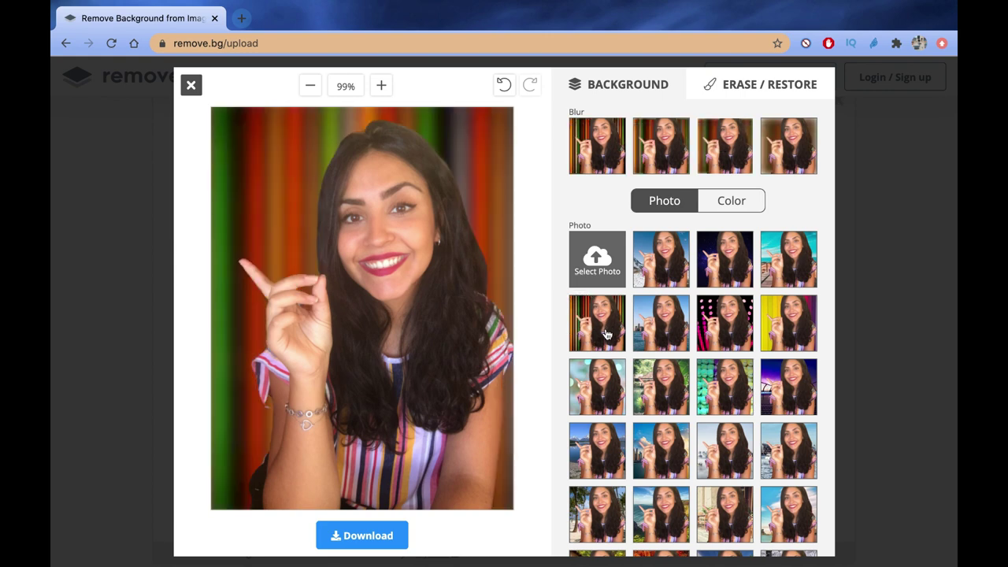
click(665, 266)
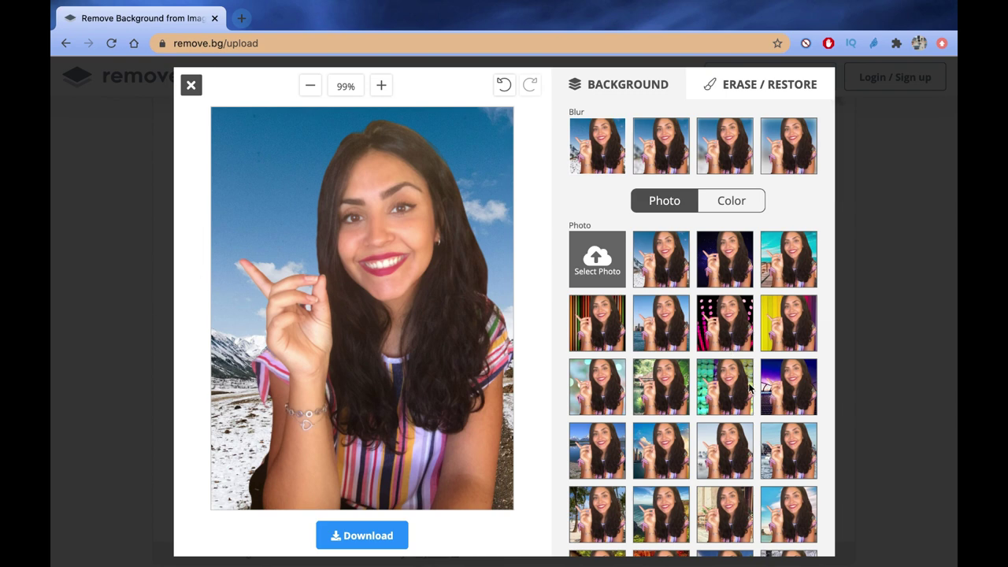
scroll(749, 387, down, 2)
click(593, 326)
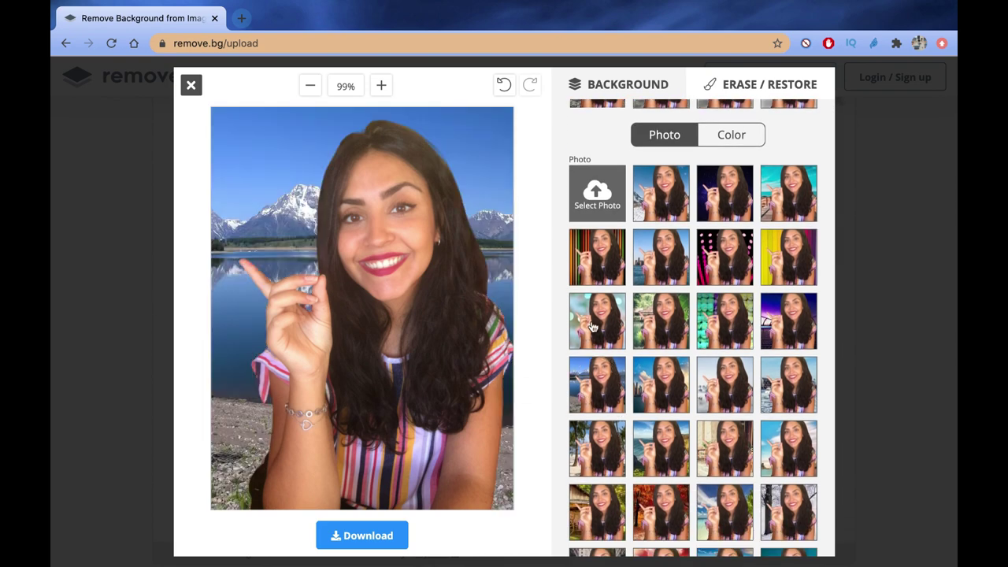
scroll(663, 352, down, 3)
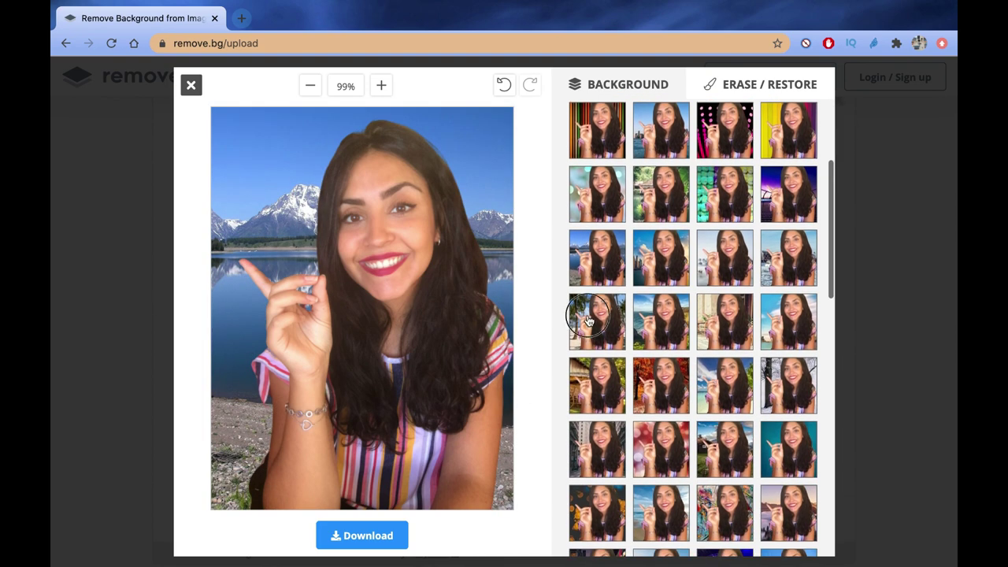
click(587, 400)
scroll(665, 339, down, 10)
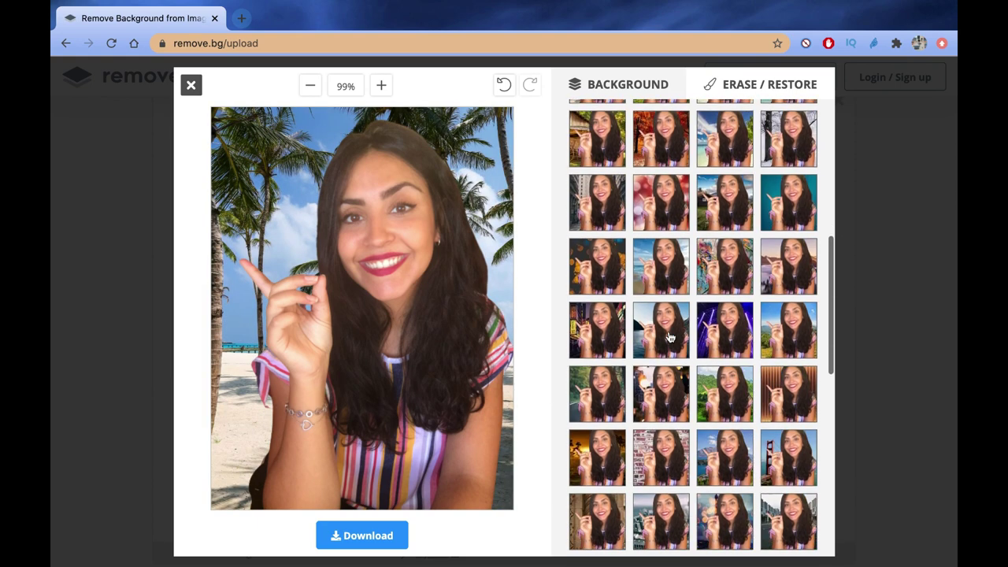
scroll(668, 338, down, 5)
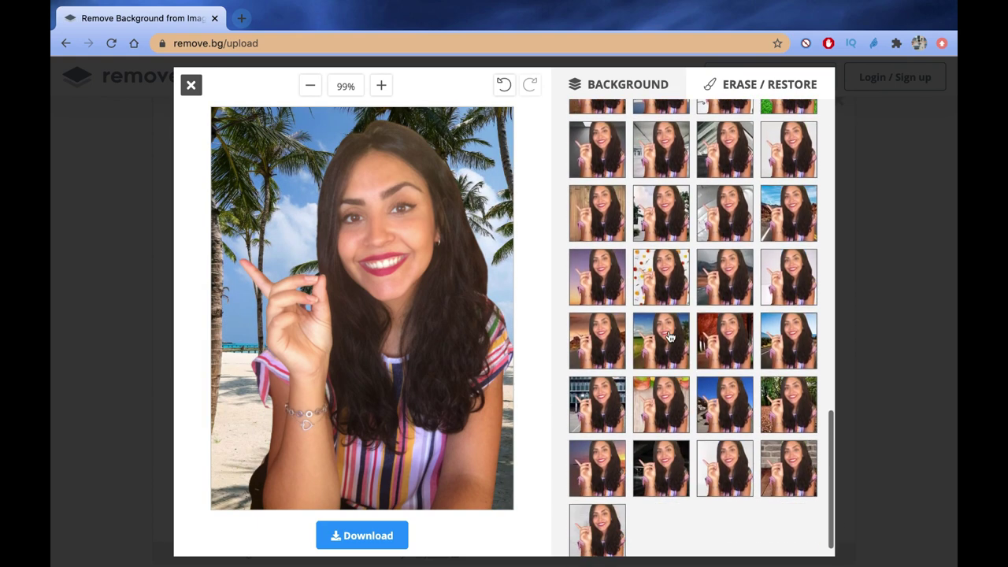
Try the grey brick wall photo behind the portrait, and replace it with a solid golden yellow background colour
scroll(669, 337, down, 2)
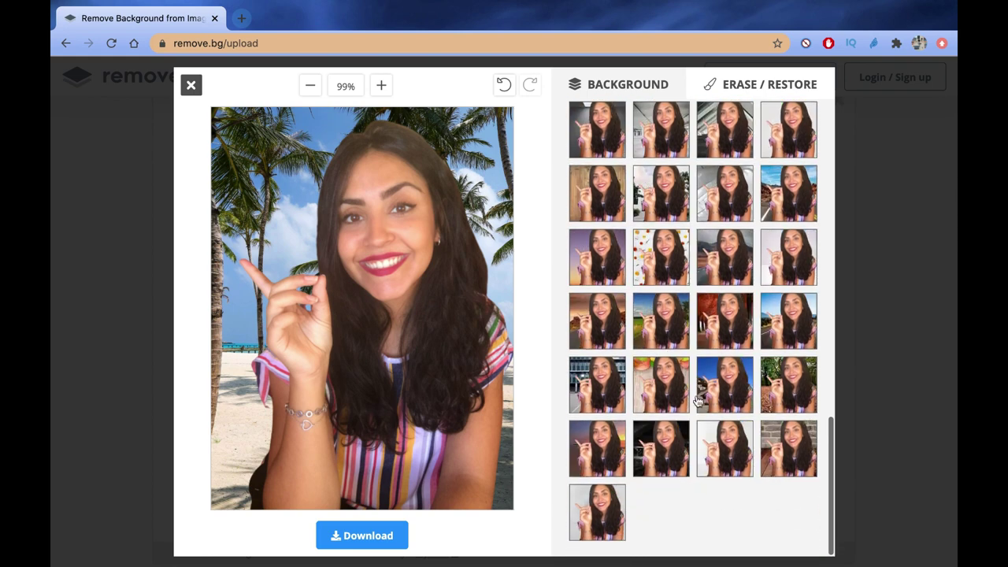
click(779, 453)
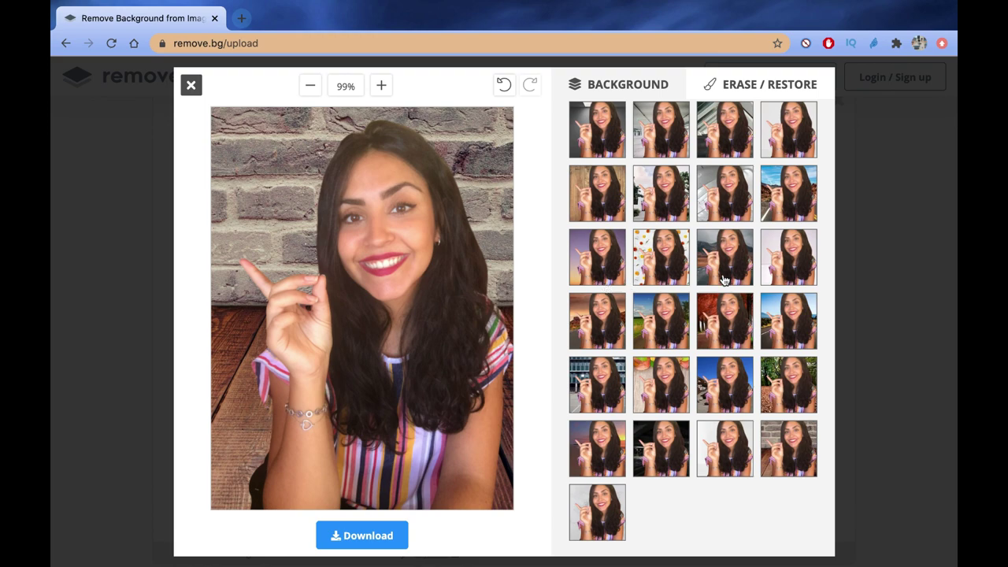
scroll(724, 280, up, 10)
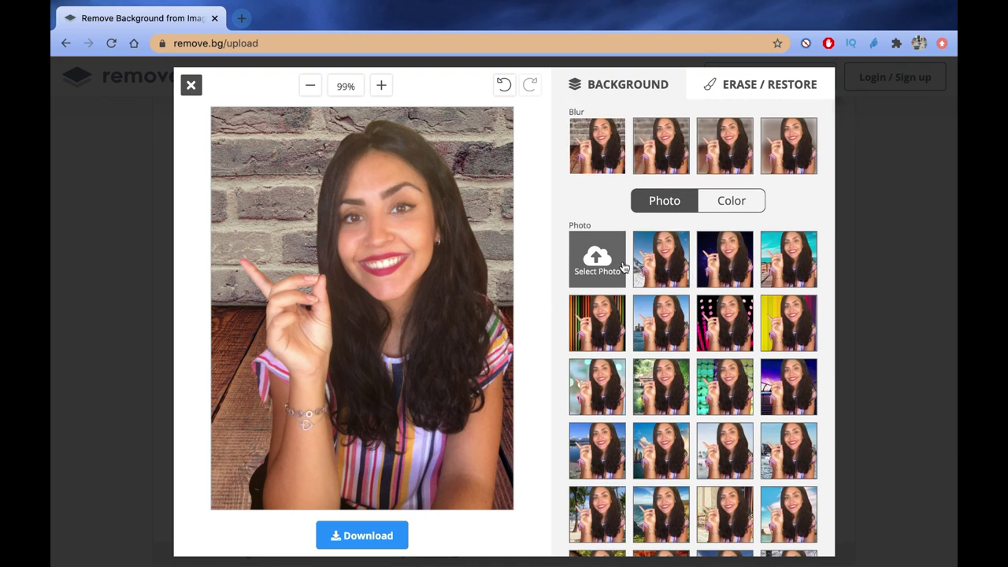
click(721, 203)
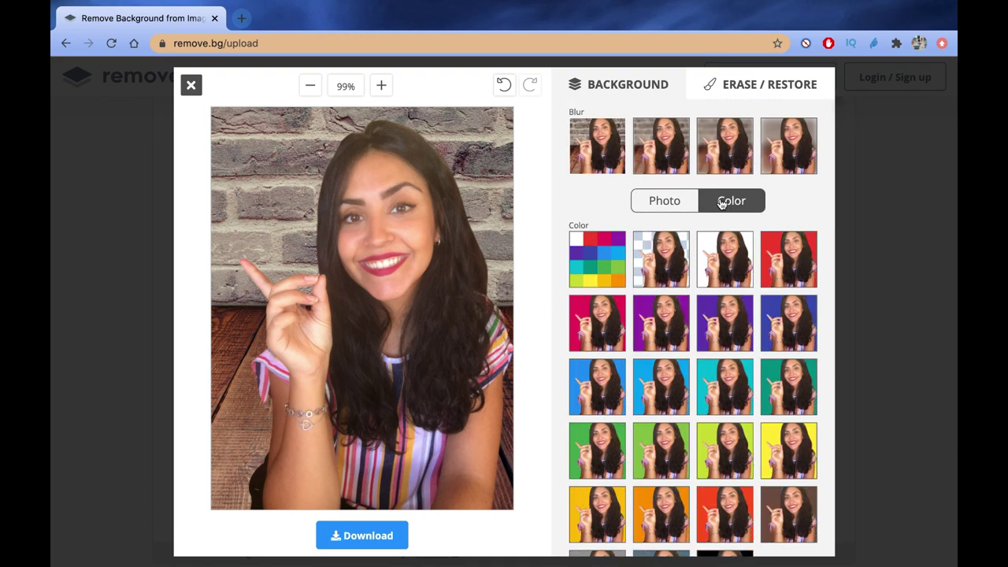
scroll(719, 404, down, 2)
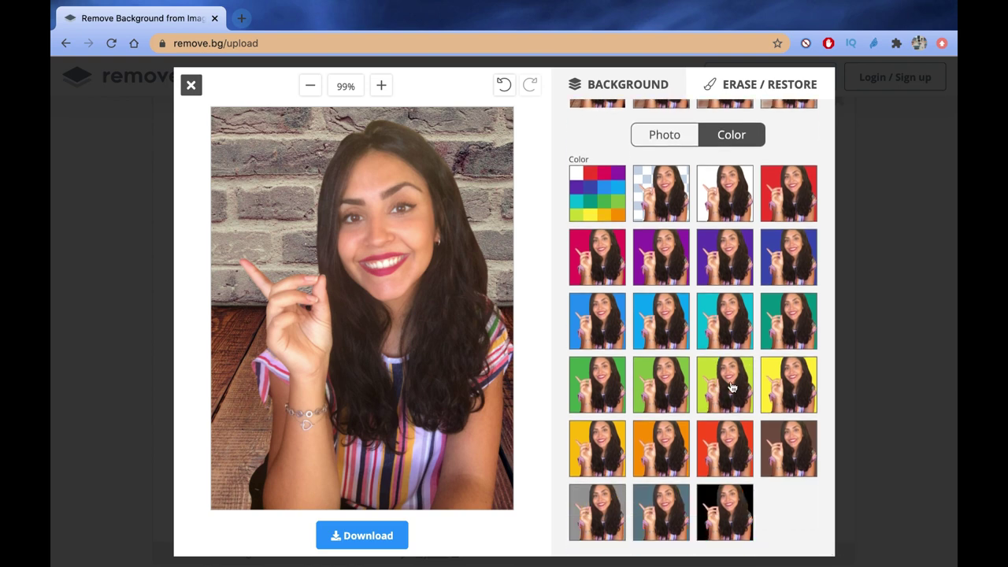
click(596, 449)
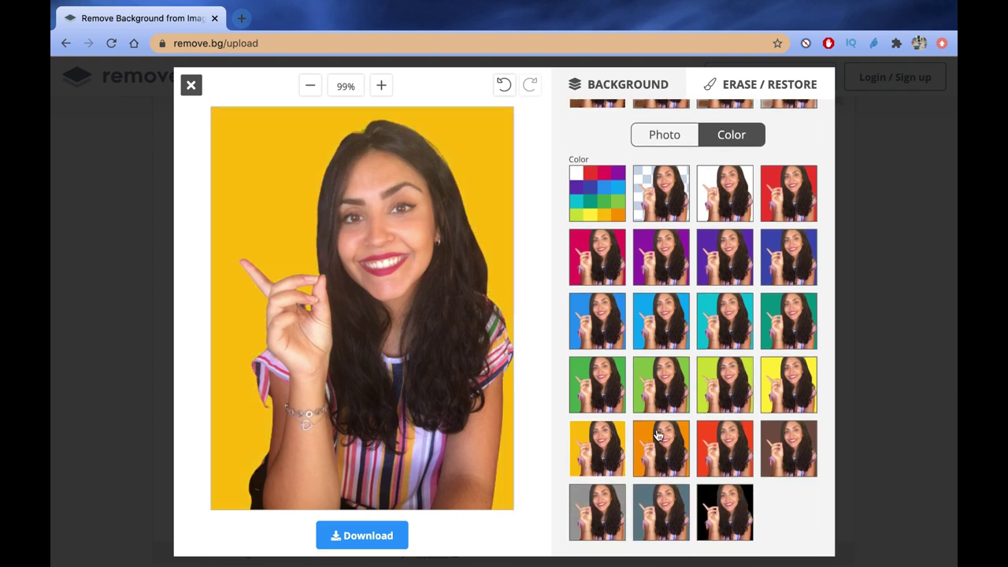
scroll(760, 355, up, 2)
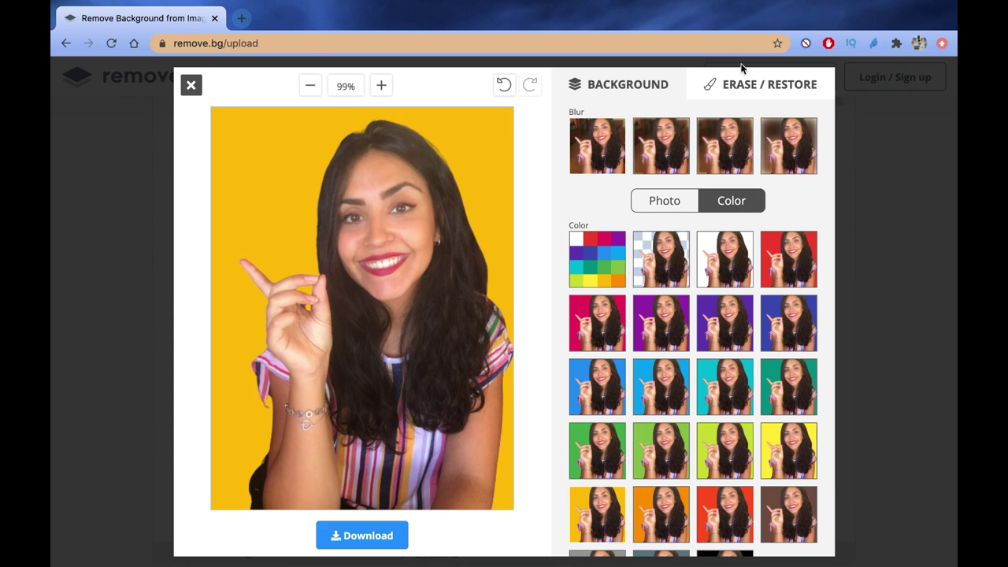
Replace the yellow colour behind the portrait with the transparent background
click(730, 89)
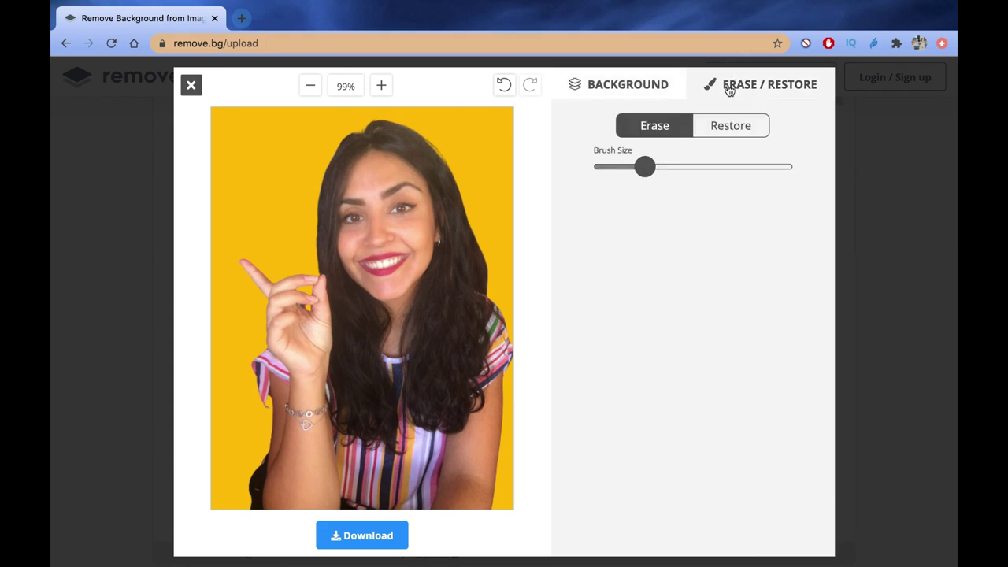
click(632, 92)
click(661, 268)
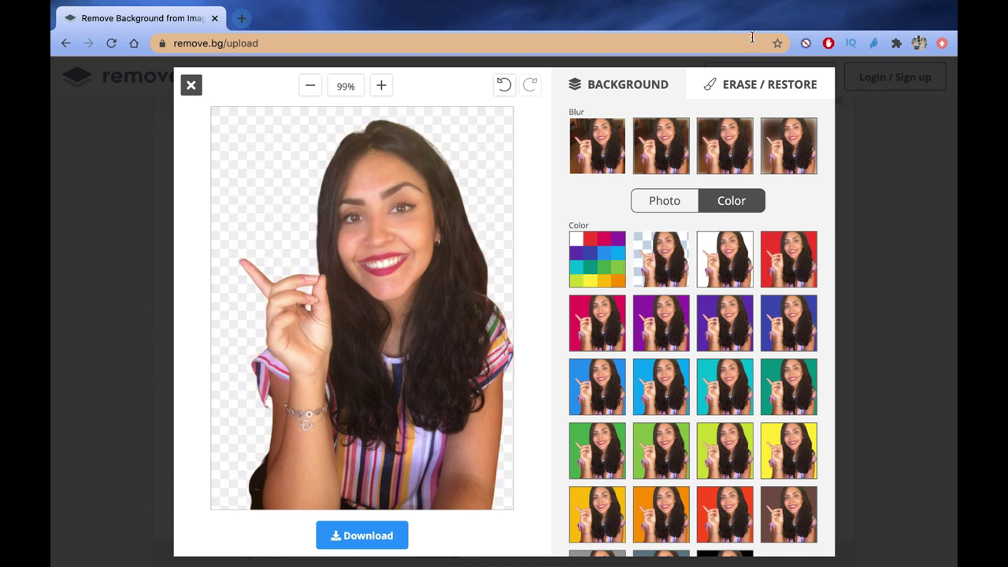
Erase the forehead and top of the head with the Erase brush, and paint the area back with the Restore brush
click(754, 92)
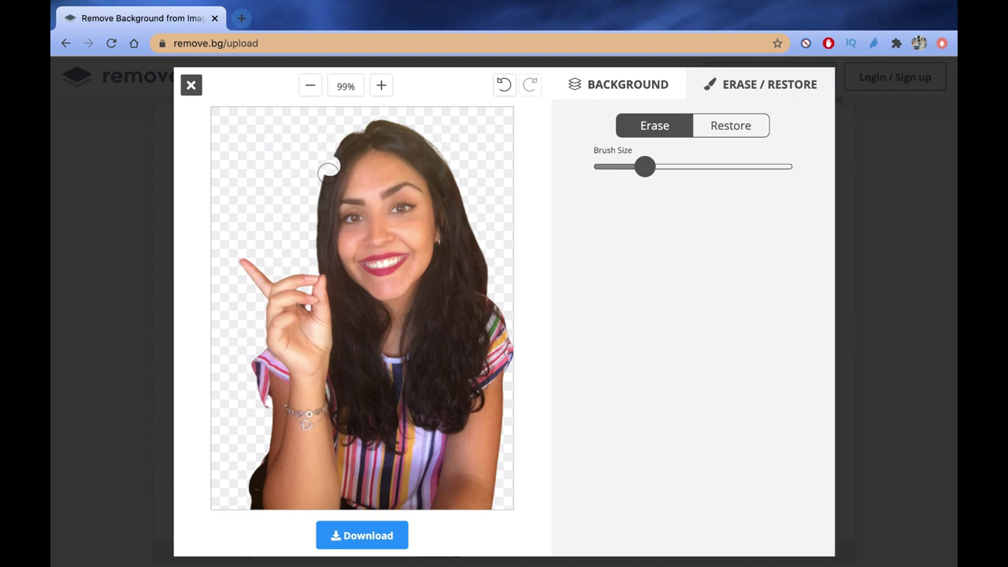
drag(331, 167, 455, 167)
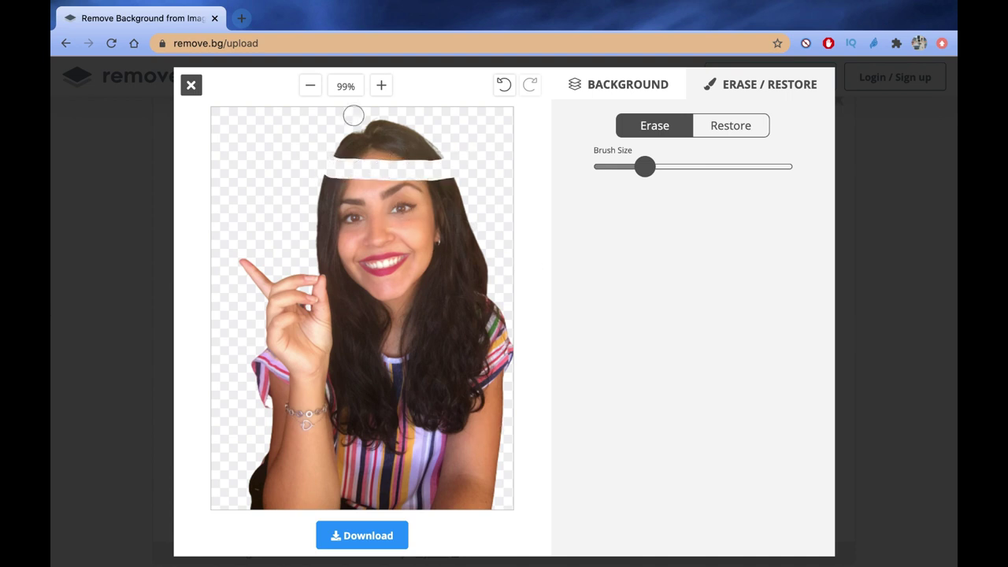
mouse_move(355, 125)
mouse_down()
mouse_move(459, 132)
mouse_move(468, 142)
mouse_move(321, 139)
mouse_move(373, 155)
mouse_move(471, 156)
mouse_up()
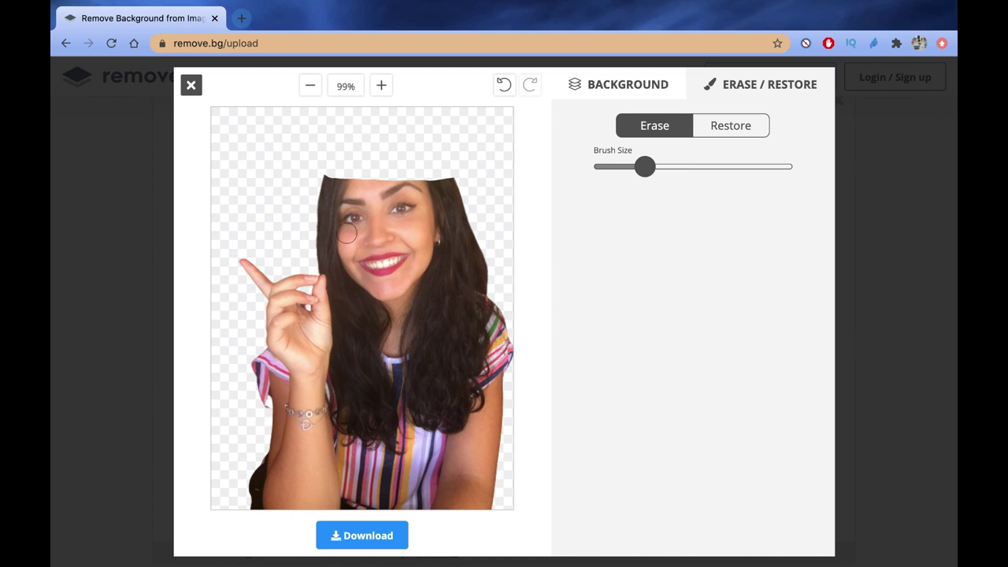
click(754, 133)
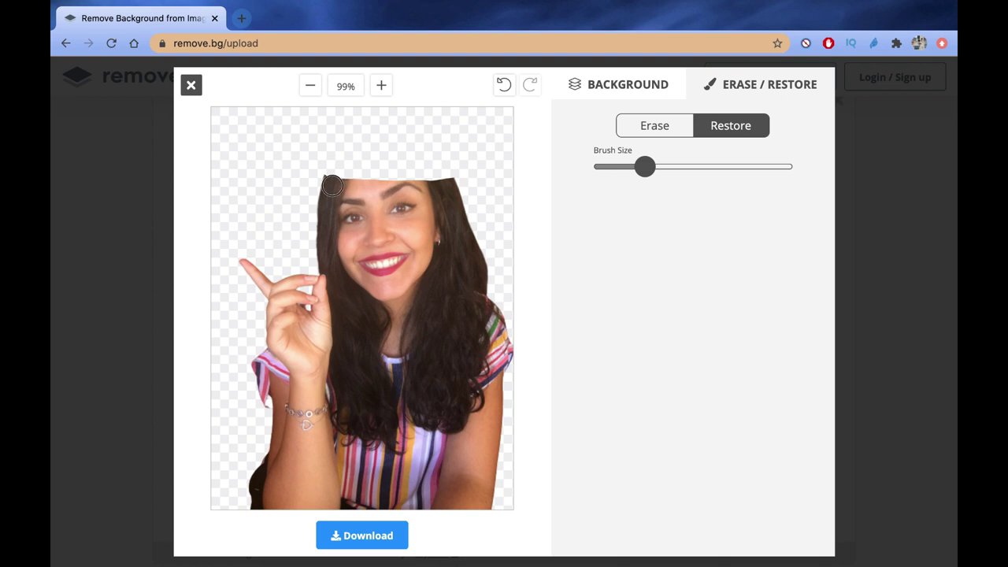
mouse_move(331, 185)
mouse_down()
mouse_move(333, 166)
mouse_move(392, 154)
mouse_move(464, 175)
mouse_move(313, 175)
mouse_move(338, 153)
mouse_move(472, 150)
mouse_move(330, 139)
mouse_move(437, 136)
mouse_move(401, 128)
mouse_move(325, 130)
mouse_up()
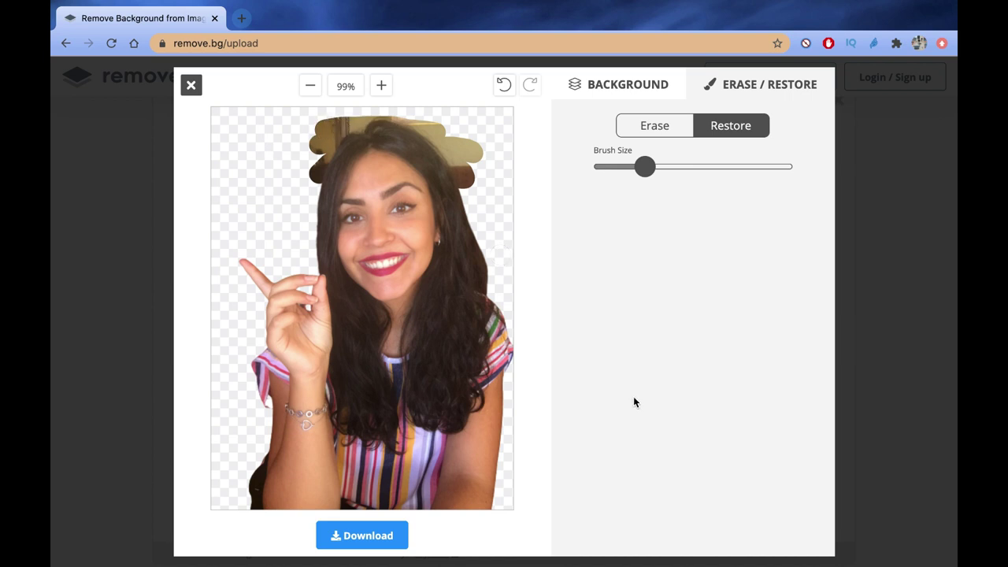
Erase part of the restored background around the hair, reducing the brush size for finer strokes, and close the editor
click(658, 139)
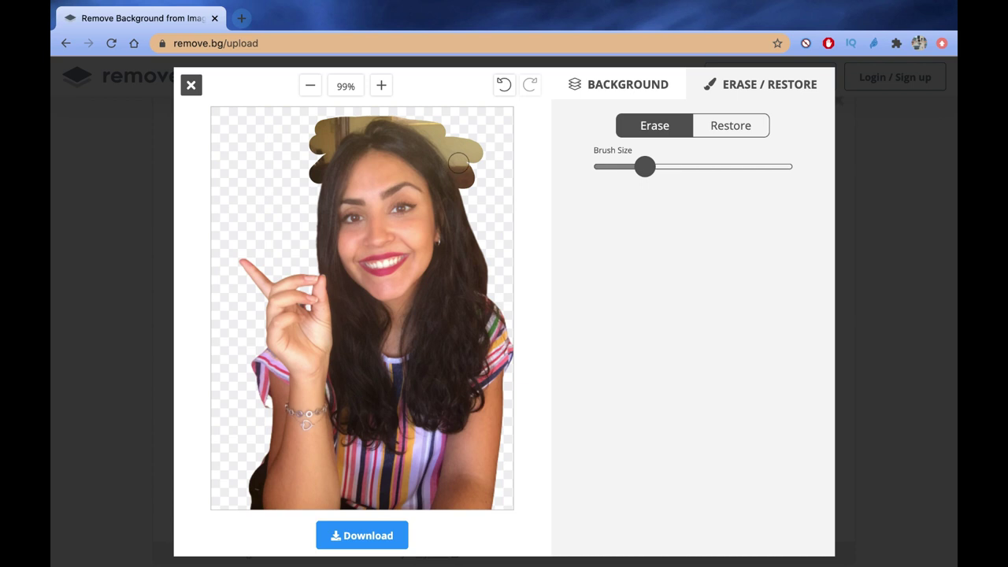
mouse_move(458, 163)
mouse_down()
mouse_move(470, 182)
mouse_move(502, 191)
mouse_up()
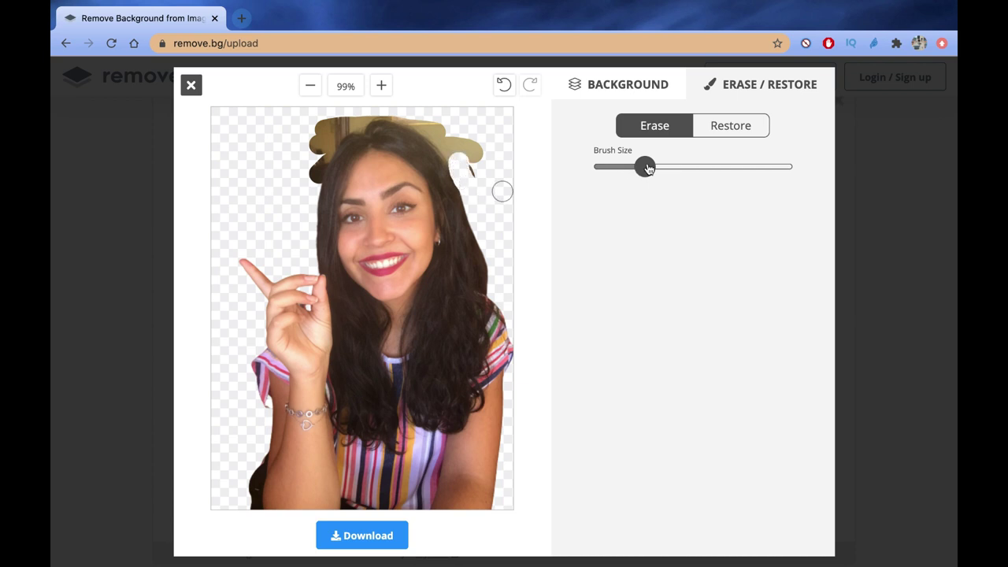
drag(647, 167, 616, 166)
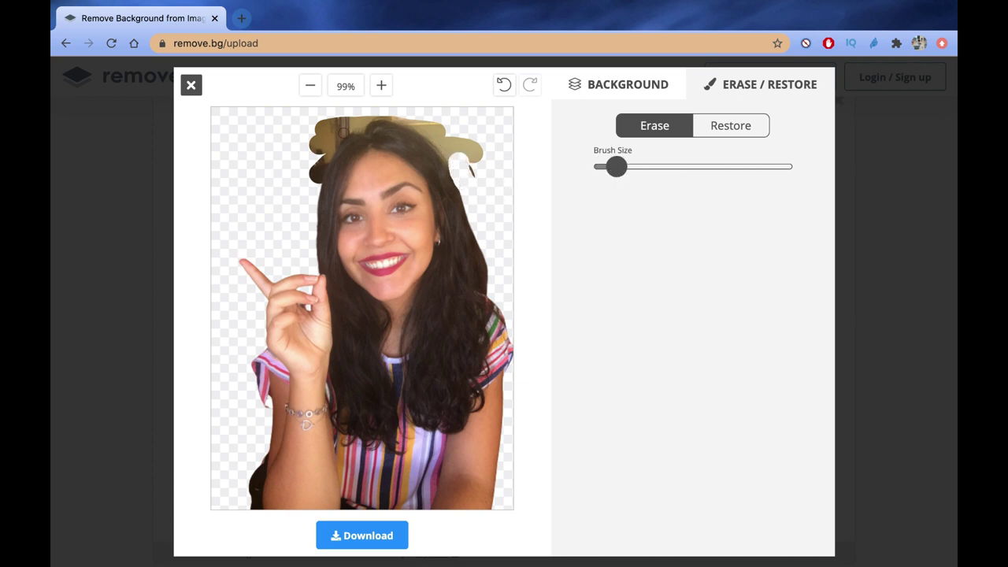
mouse_move(347, 127)
mouse_down()
mouse_move(306, 189)
mouse_move(329, 152)
mouse_move(366, 126)
mouse_move(306, 139)
mouse_move(308, 149)
mouse_move(337, 139)
mouse_move(305, 138)
mouse_move(338, 141)
mouse_up()
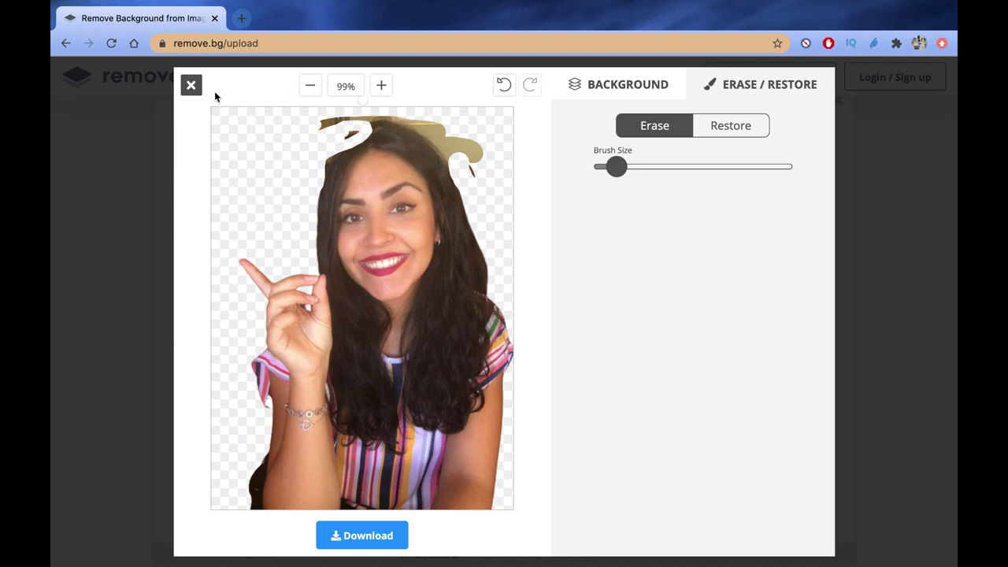
click(192, 85)
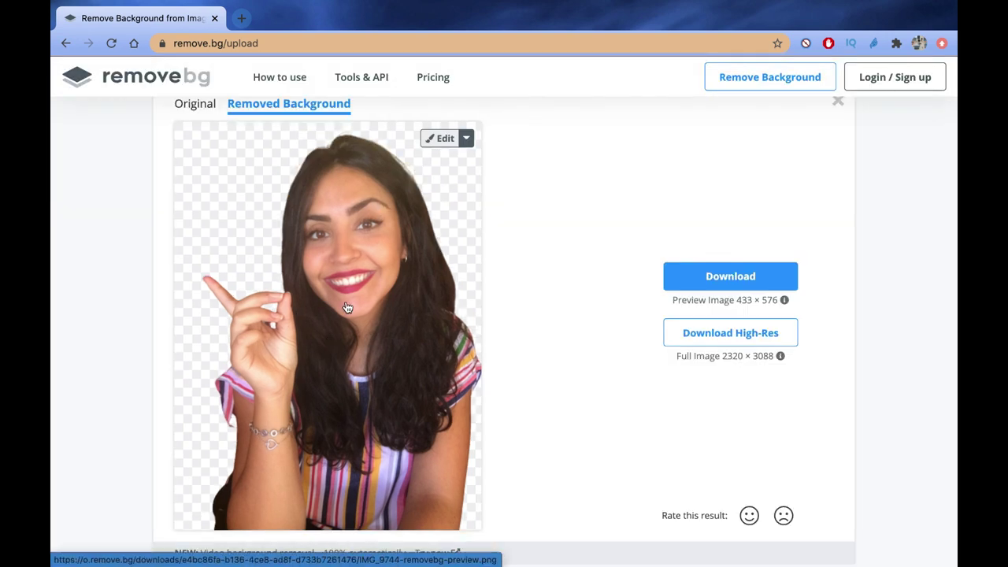
Download the 433 × 576 preview image of the cut-out portrait and open the downloaded PNG file
scroll(552, 268, down, 1)
scroll(551, 268, up, 1)
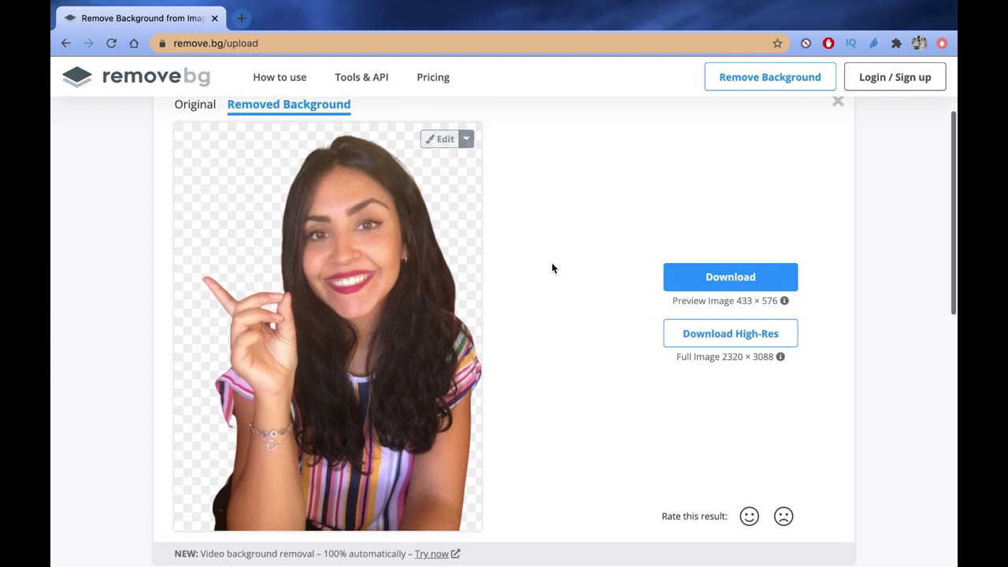
click(749, 284)
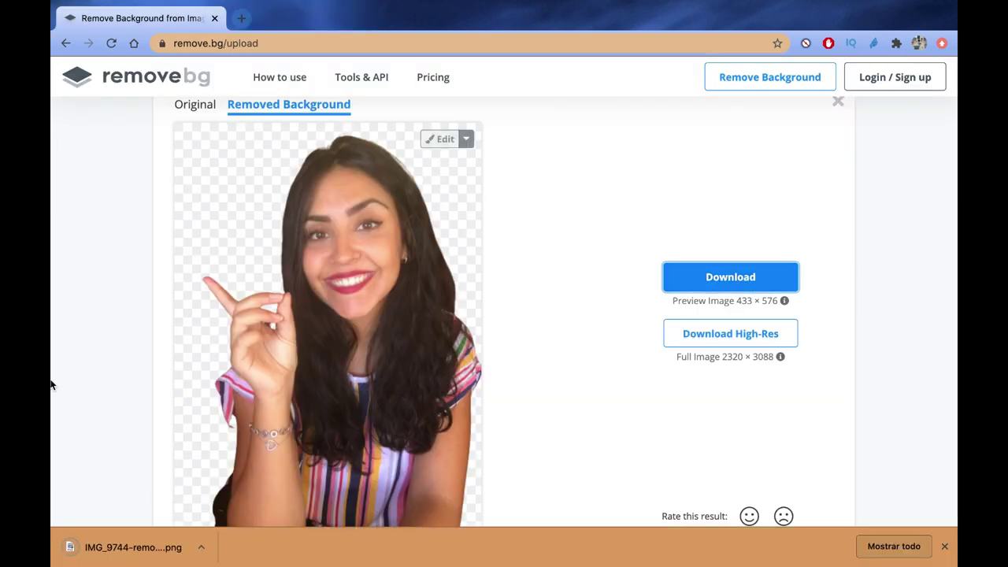
click(91, 554)
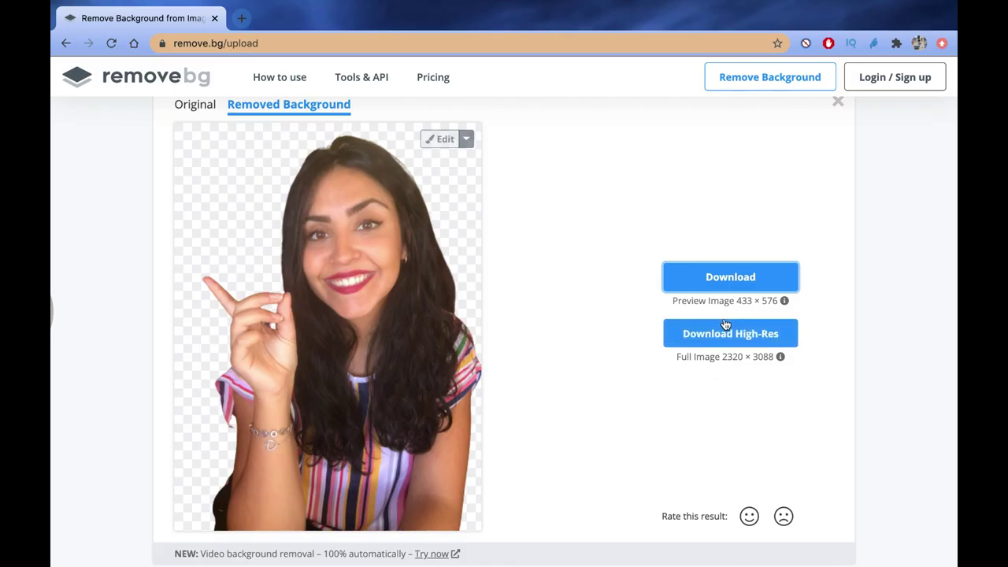
Examine the high-resolution download offer for the full 2320 × 3088 image, including the credits explanation and free sign-up option, and close it
click(725, 341)
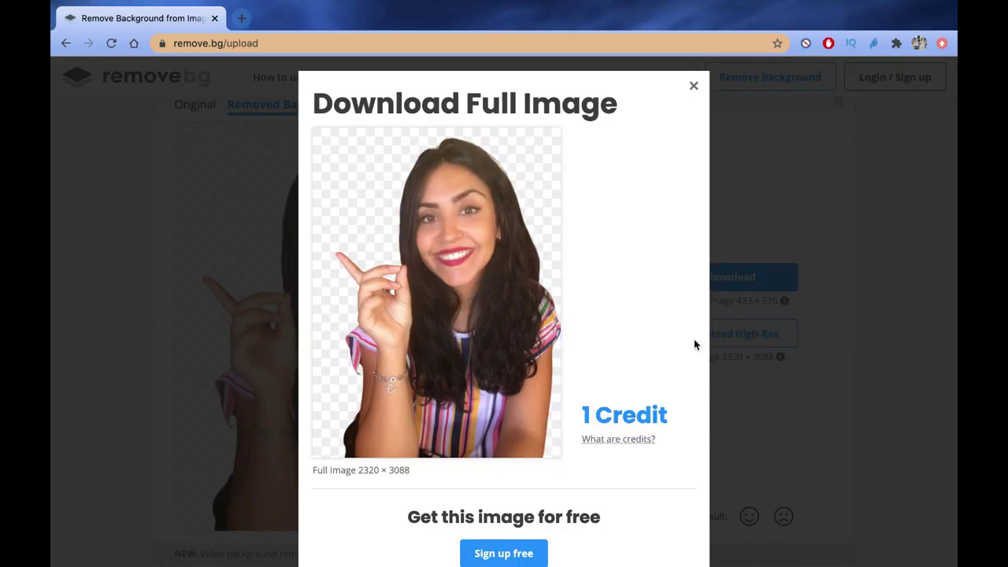
scroll(584, 328, down, 2)
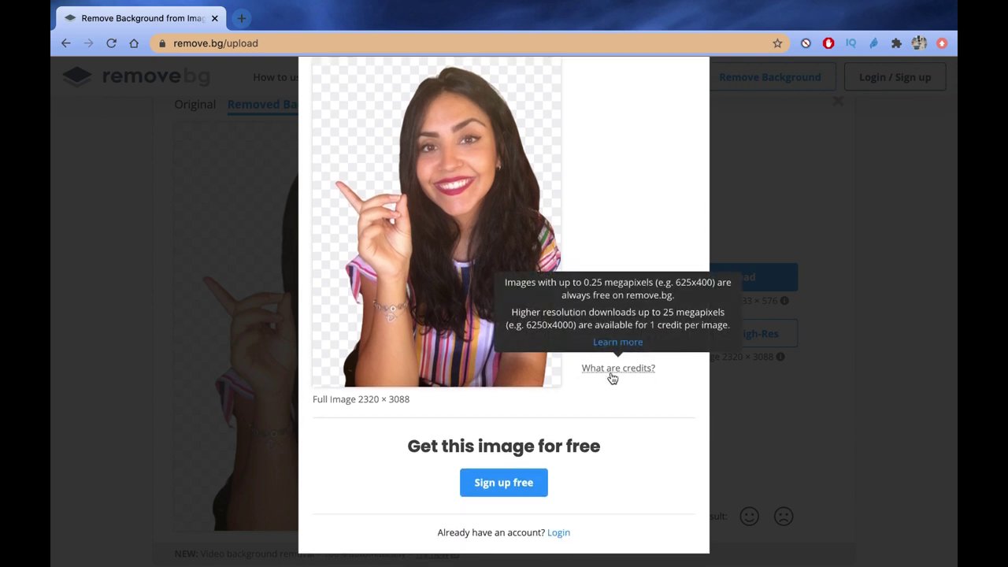
scroll(578, 386, up, 2)
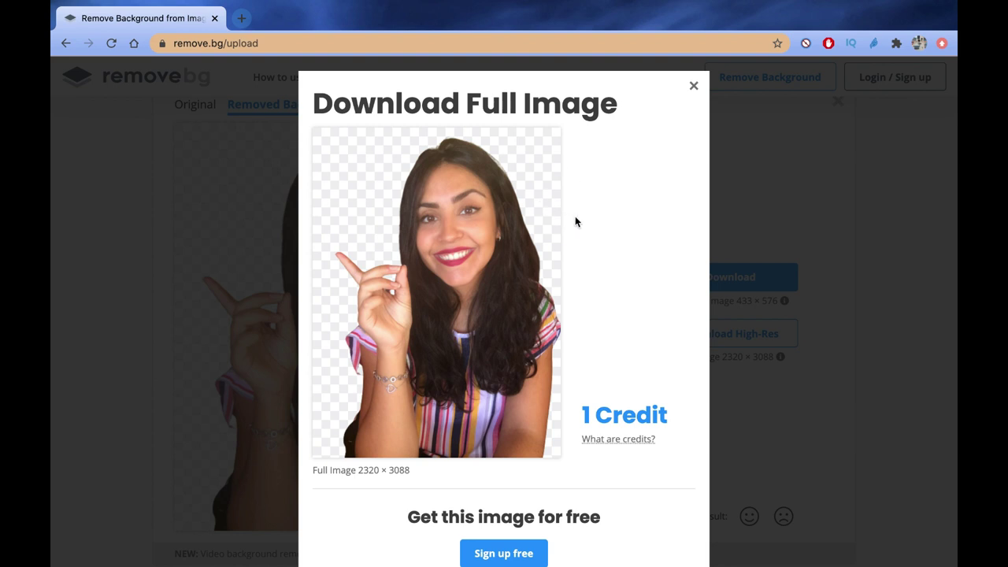
scroll(598, 256, down, 1)
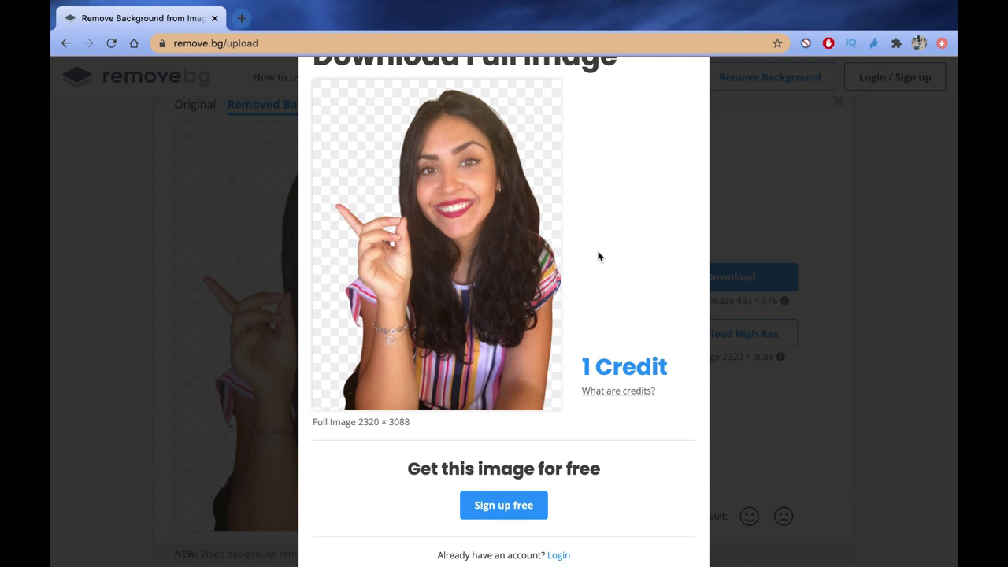
scroll(597, 255, down, 1)
scroll(596, 255, up, 2)
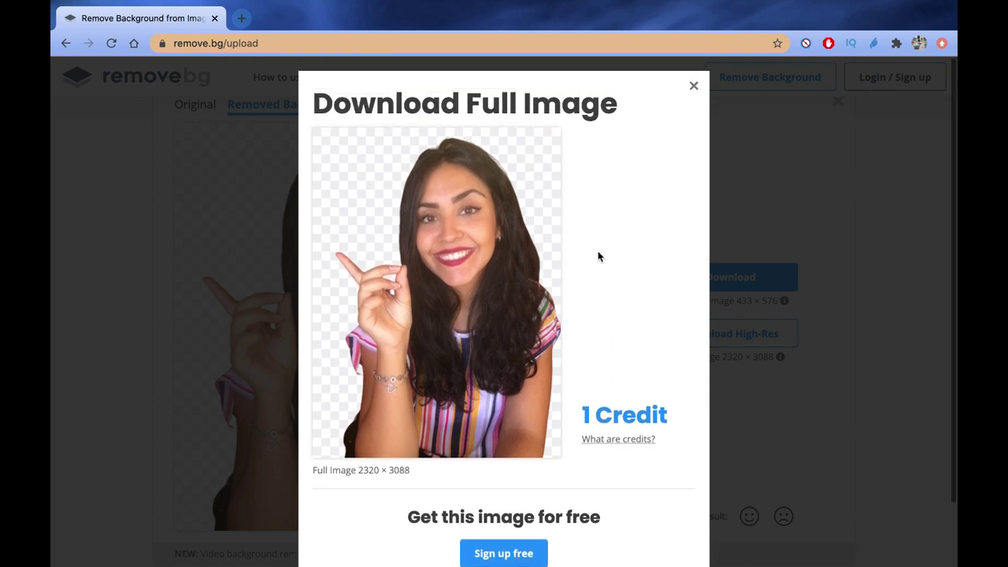
click(694, 92)
scroll(643, 248, up, 2)
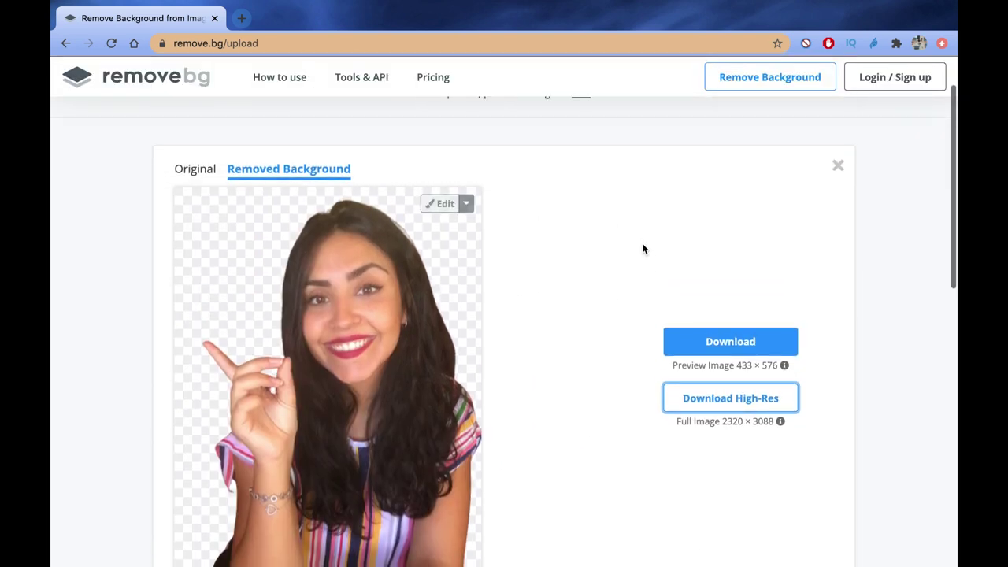
scroll(622, 221, down, 1)
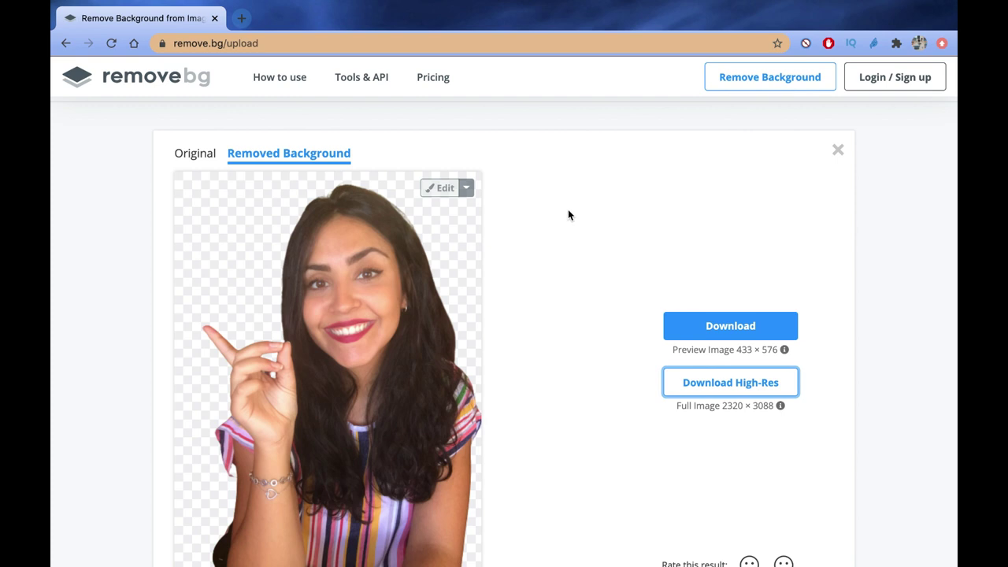
scroll(565, 211, down, 5)
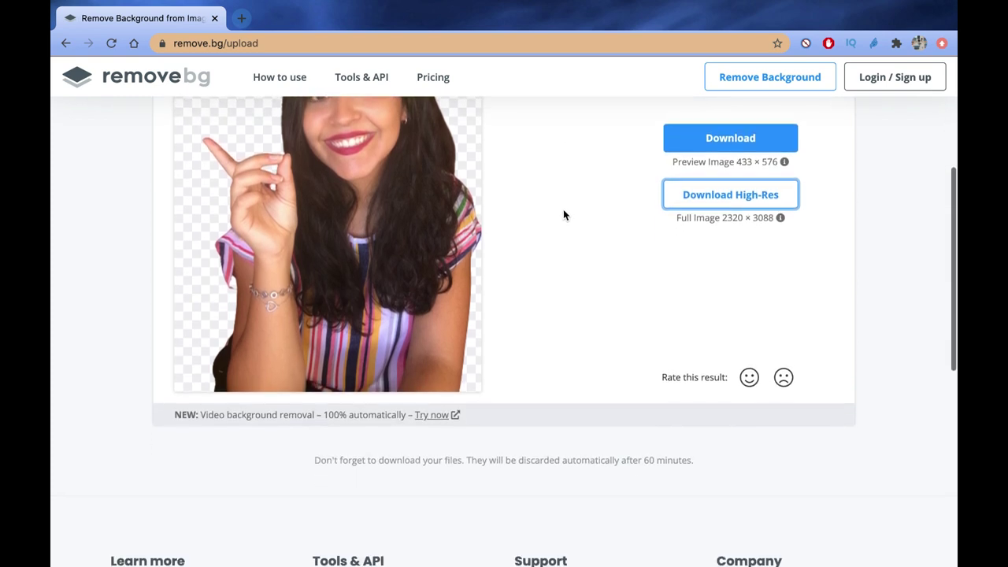
scroll(563, 214, up, 7)
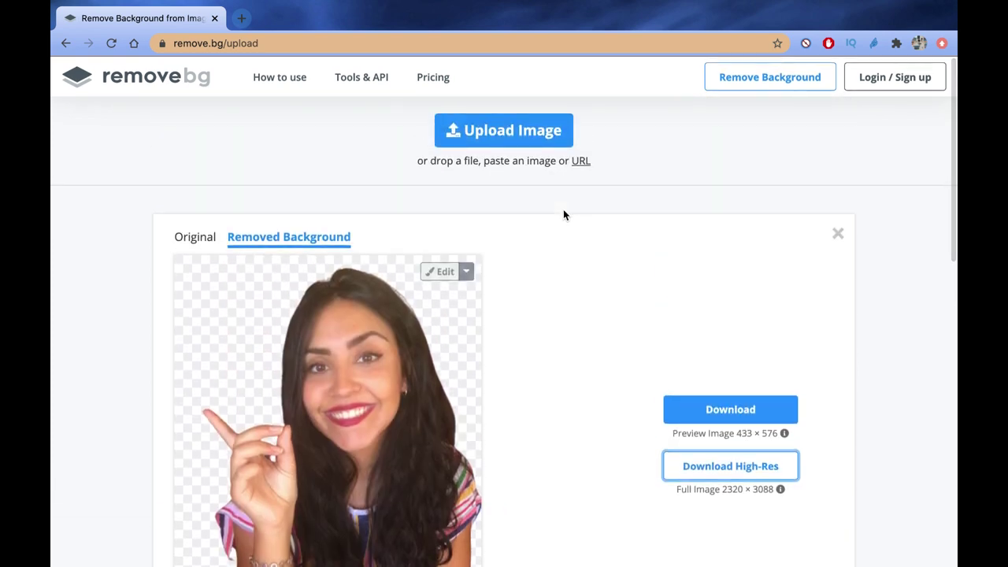